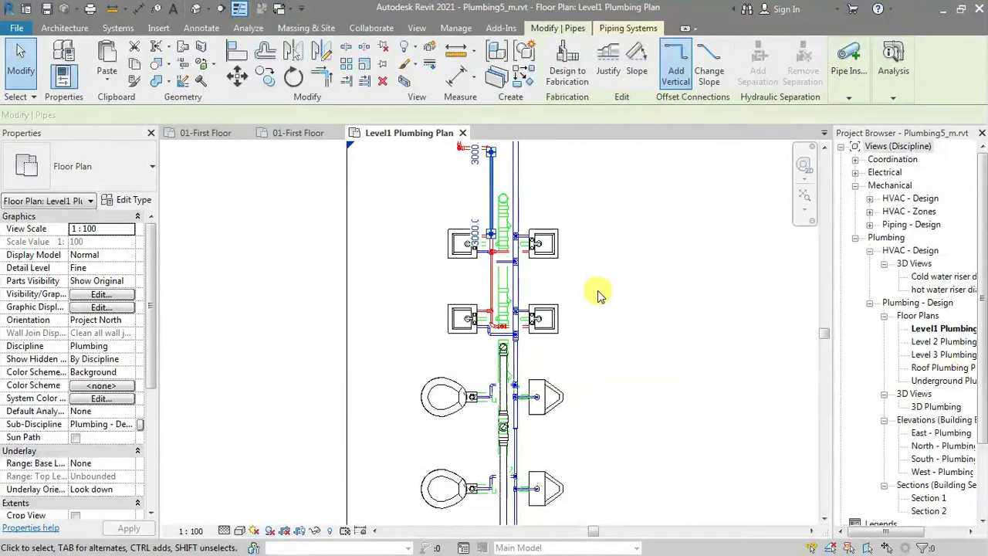
Open the Analysis dropdown for the selected 32 mm Copper-A Domestic Hot Water pipe
{"action": "left_click", "coordinate": [892, 89]}
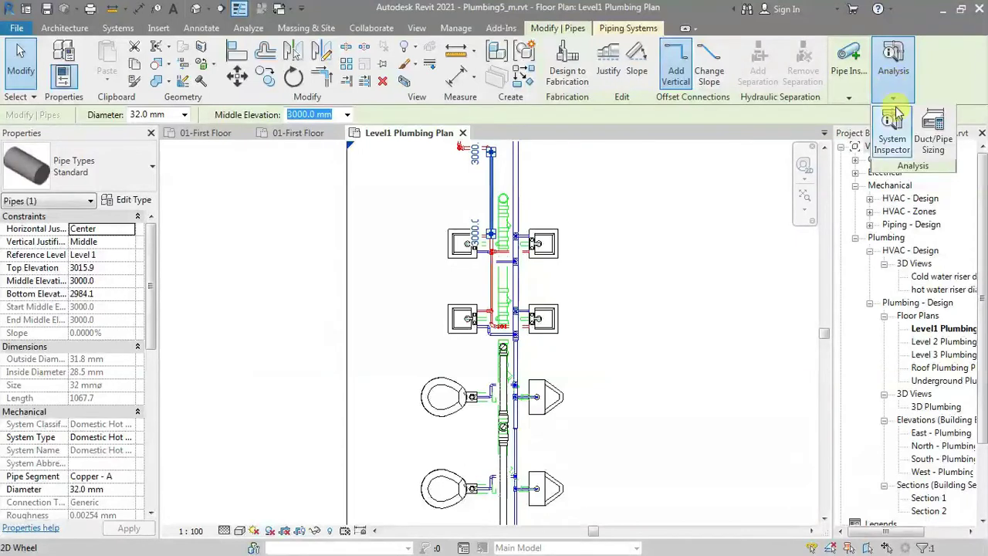
Inspect the Domestic Hot Water system in System Inspector, zooming over its red pipe sections
{"action": "left_click", "coordinate": [898, 132]}
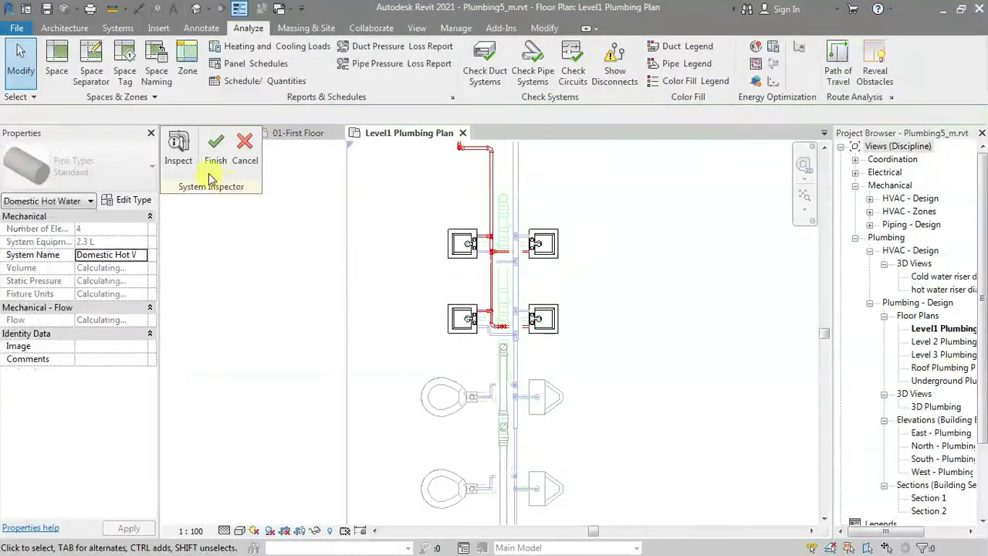
{"action": "left_click", "coordinate": [177, 150]}
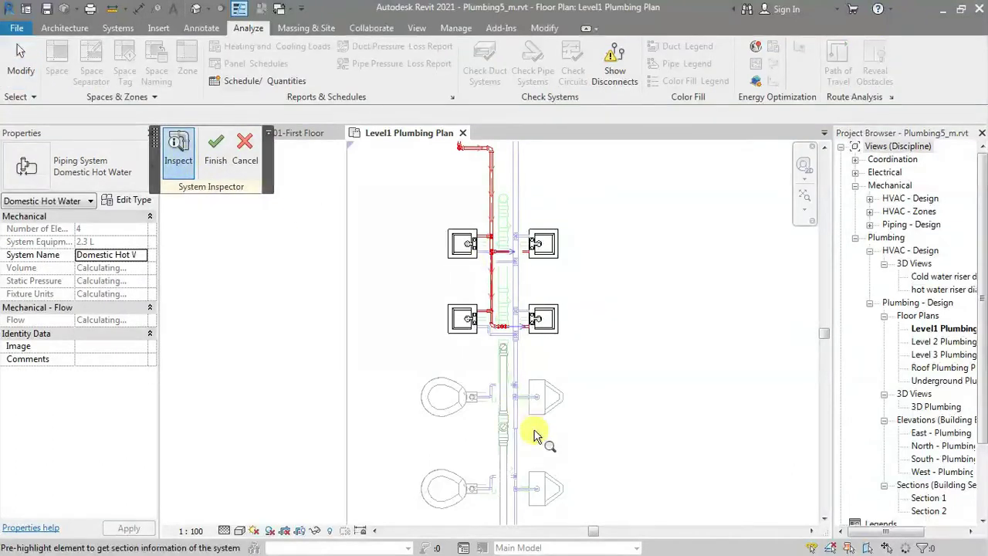
{"action": "scroll", "coordinate": [502, 371], "scroll_direction": "up", "scroll_amount": 2}
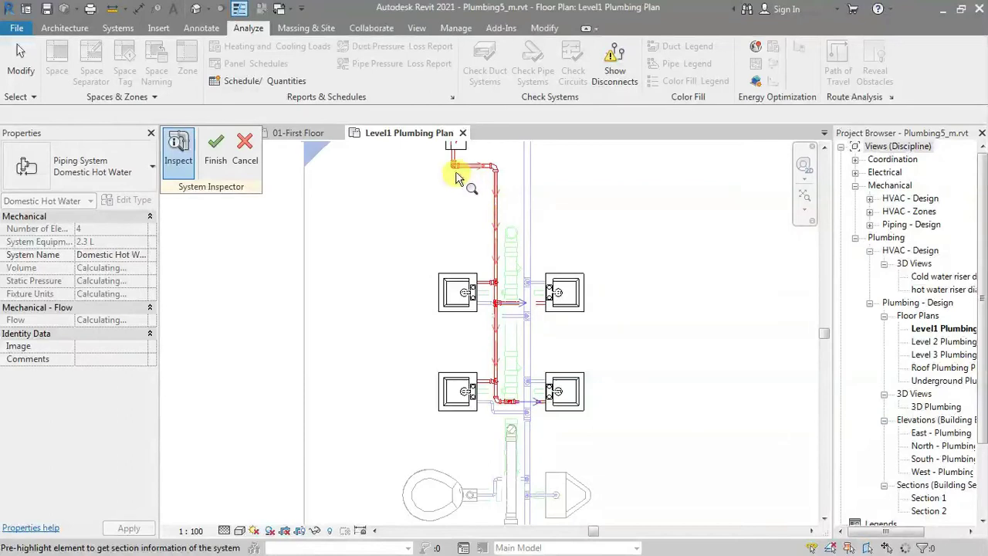
{"action": "scroll", "coordinate": [454, 236], "scroll_direction": "down", "scroll_amount": 1}
{"action": "scroll", "coordinate": [458, 233], "scroll_direction": "down", "scroll_amount": 1}
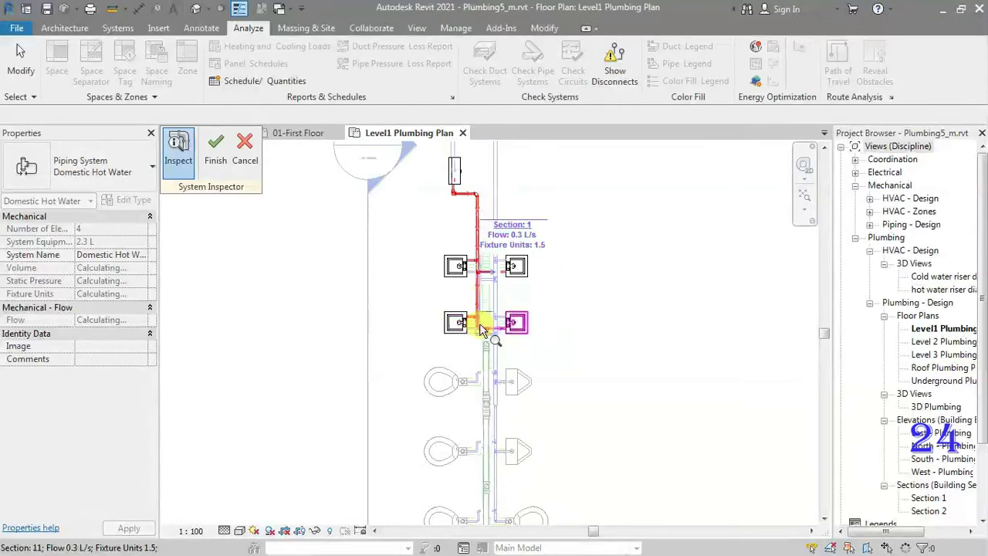
{"action": "mouse_move", "coordinate": [614, 70]}
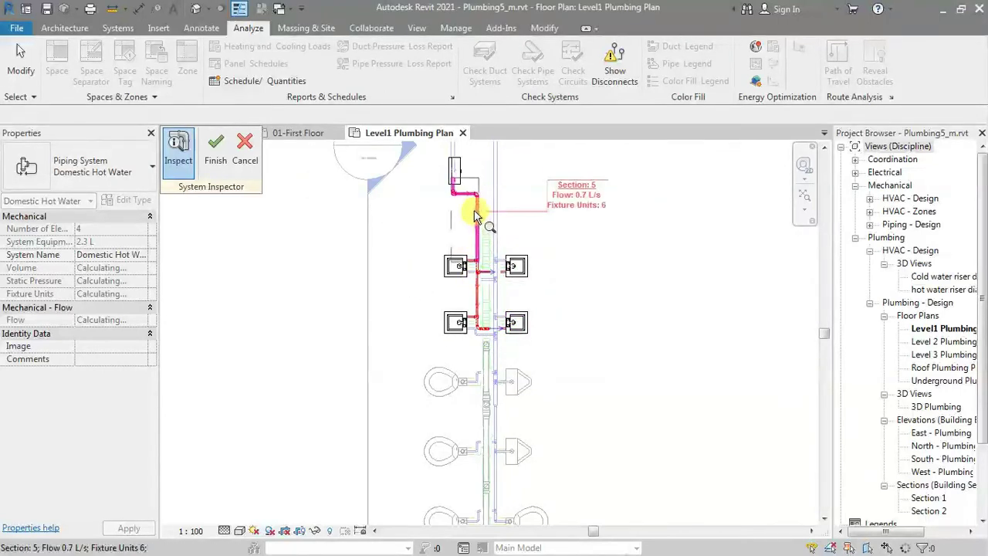
Show disconnect warnings for pipes in the plan, with Pipe checked
{"action": "left_click", "coordinate": [622, 69]}
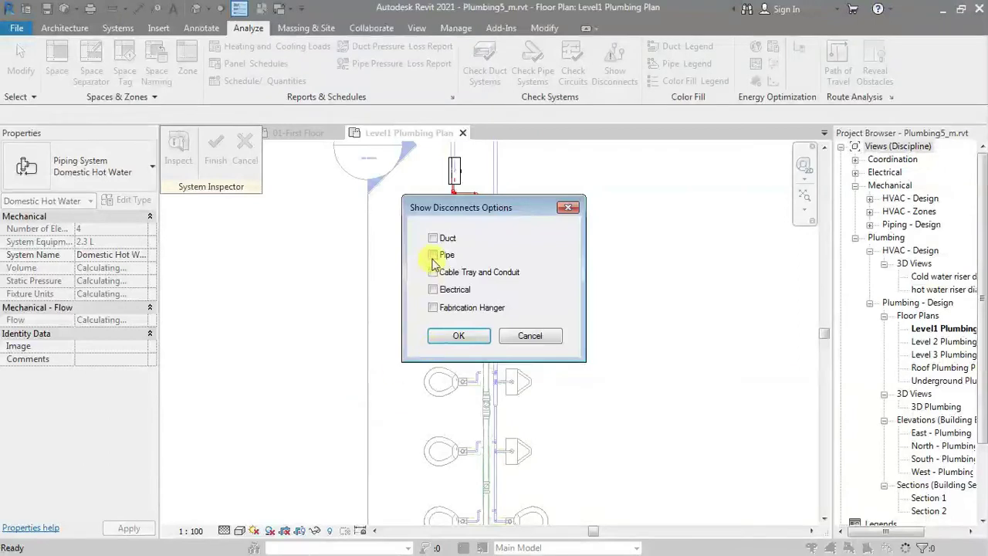
{"action": "left_click", "coordinate": [456, 337]}
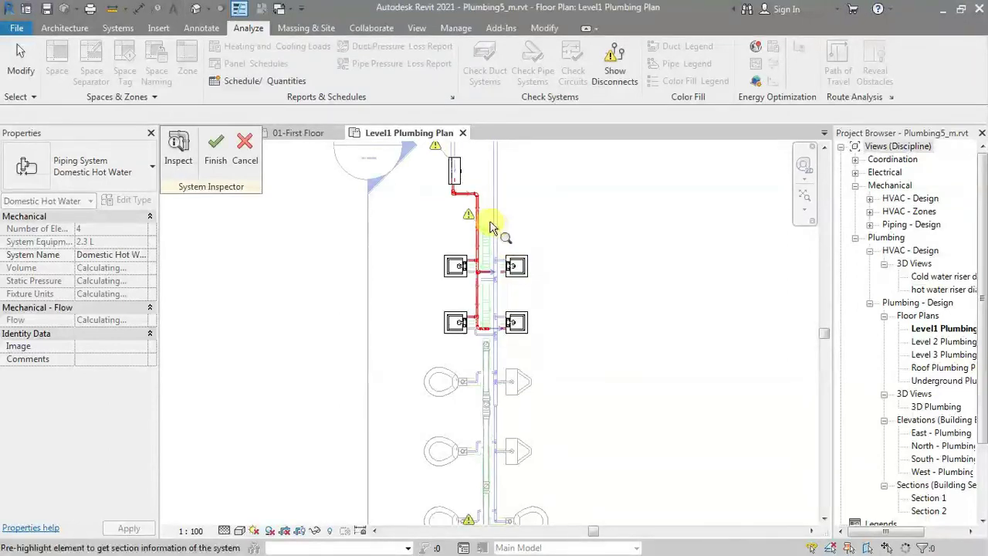
{"action": "scroll", "coordinate": [488, 227], "scroll_direction": "up", "scroll_amount": 1}
{"action": "scroll", "coordinate": [488, 227], "scroll_direction": "down", "scroll_amount": 2}
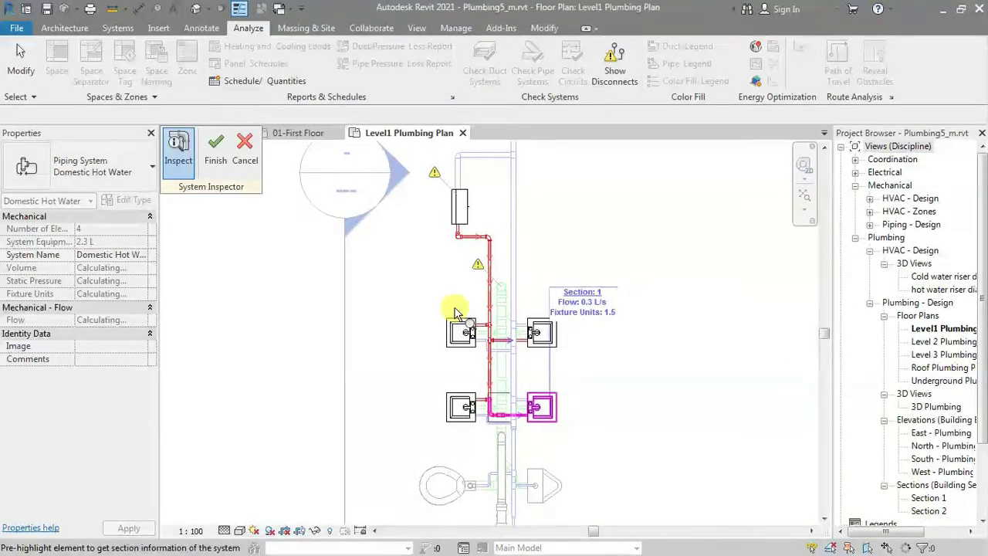
Finish the system inspection and read the water heater's open-connector warning, then close it
{"action": "left_click", "coordinate": [216, 152]}
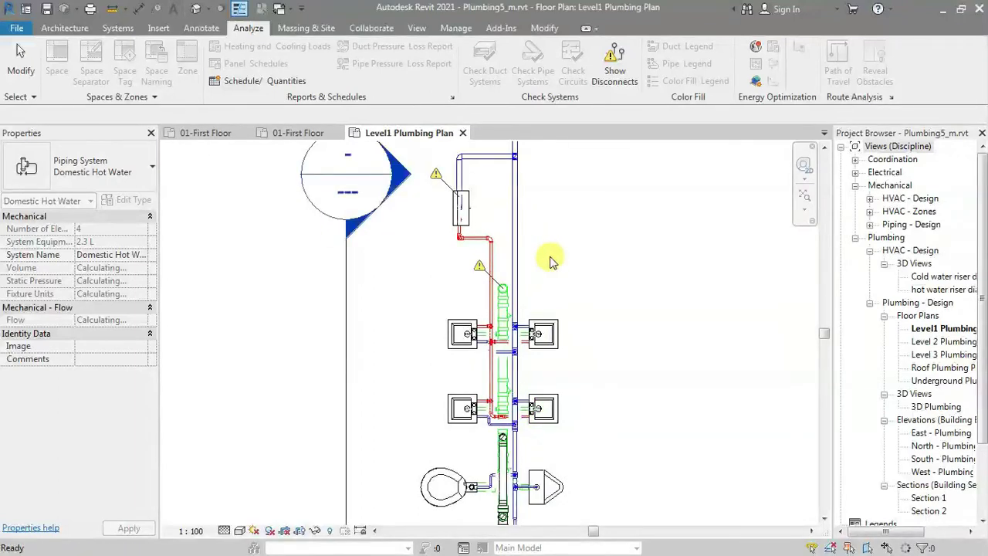
{"action": "key", "text": "Escape"}
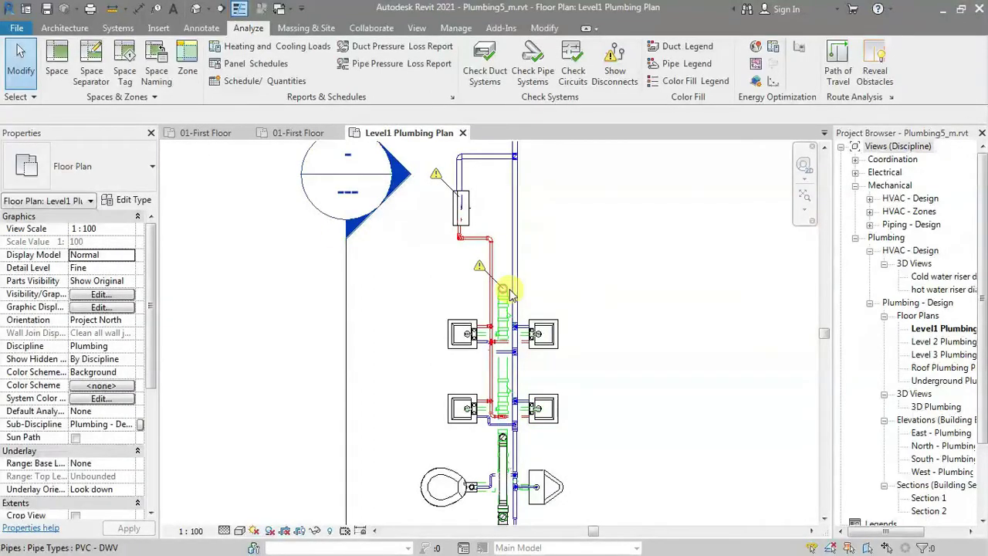
{"action": "scroll", "coordinate": [463, 196], "scroll_direction": "up", "scroll_amount": 1}
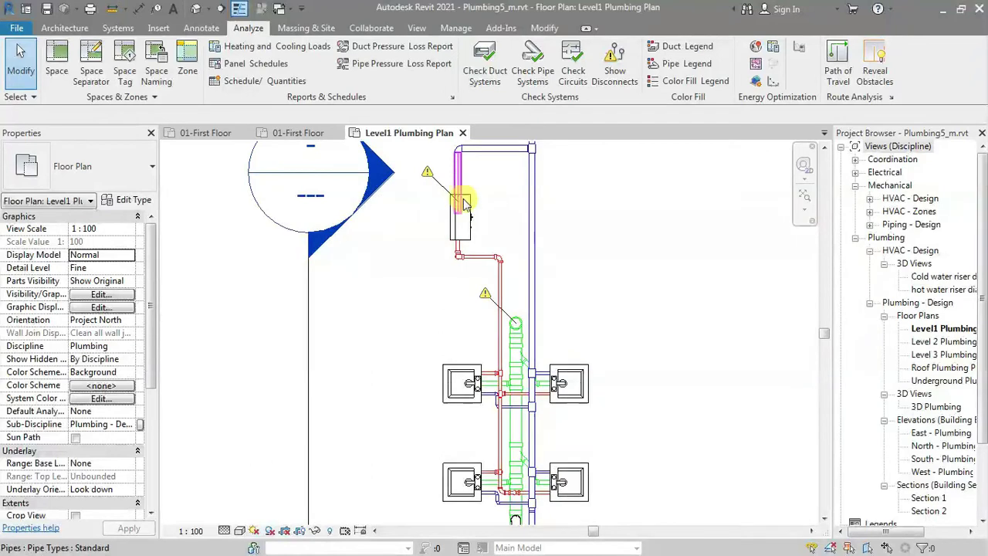
{"action": "scroll", "coordinate": [463, 205], "scroll_direction": "down", "scroll_amount": 1}
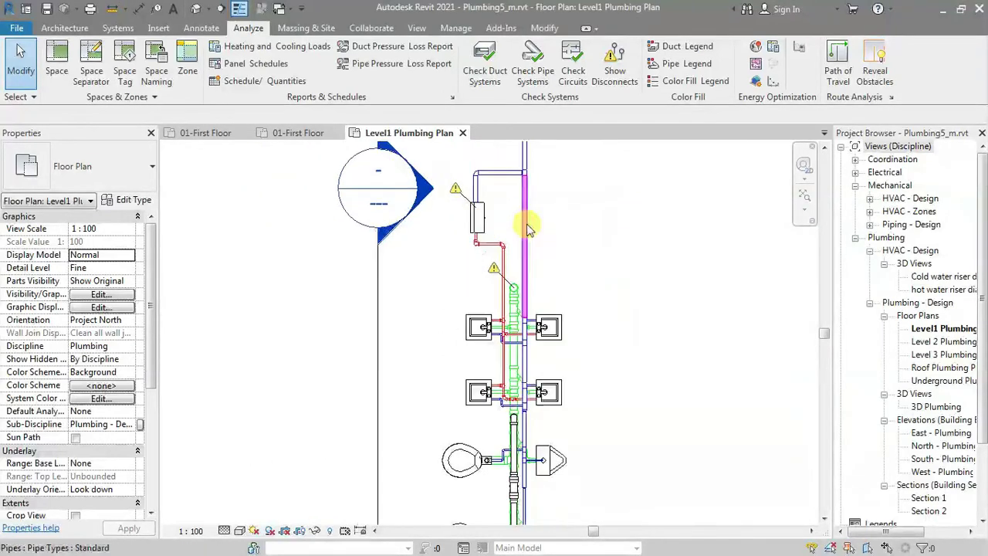
{"action": "left_click", "coordinate": [453, 188]}
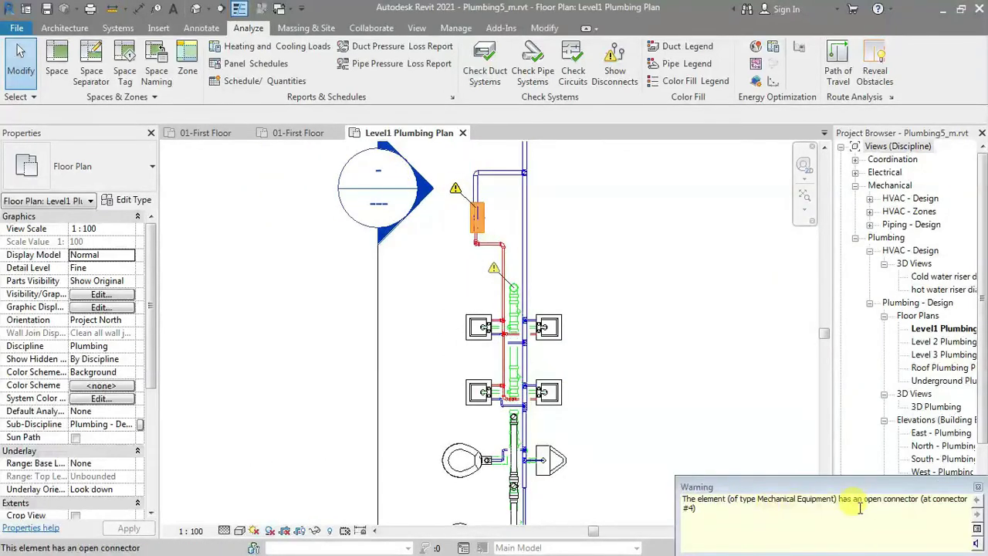
{"action": "left_click", "coordinate": [978, 491]}
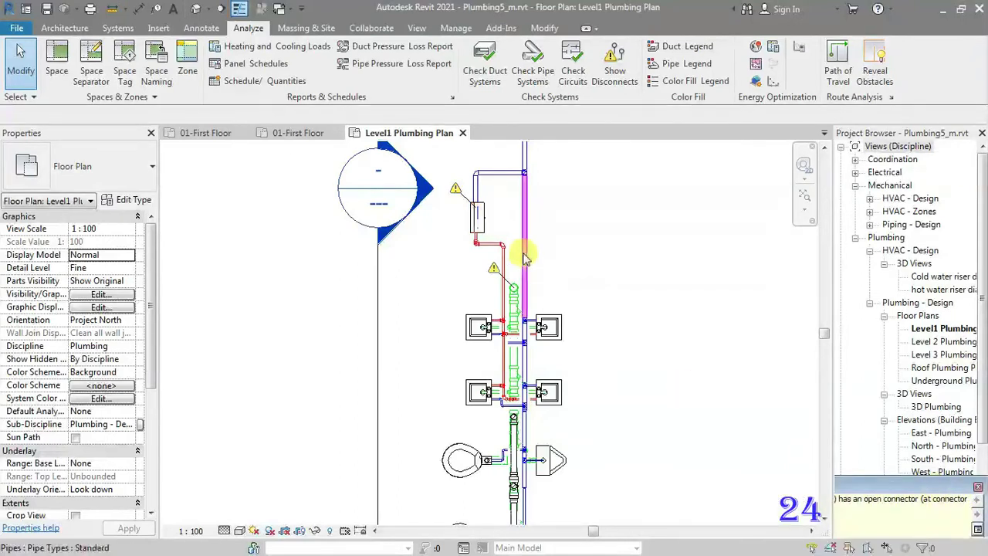
Run Check Pipe Systems and read the open-connector warning on a disconnected pipe
{"action": "left_click", "coordinate": [536, 71]}
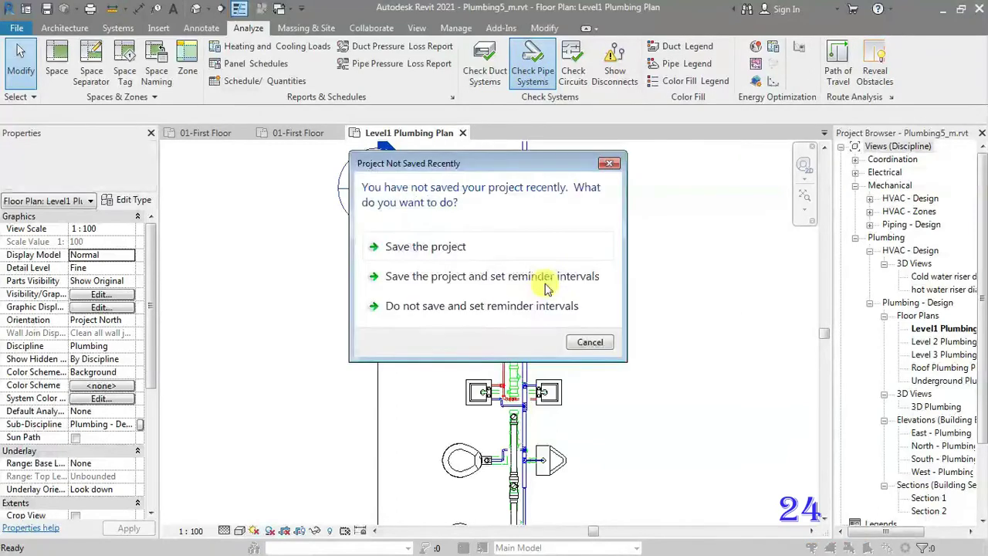
{"action": "left_click", "coordinate": [471, 249]}
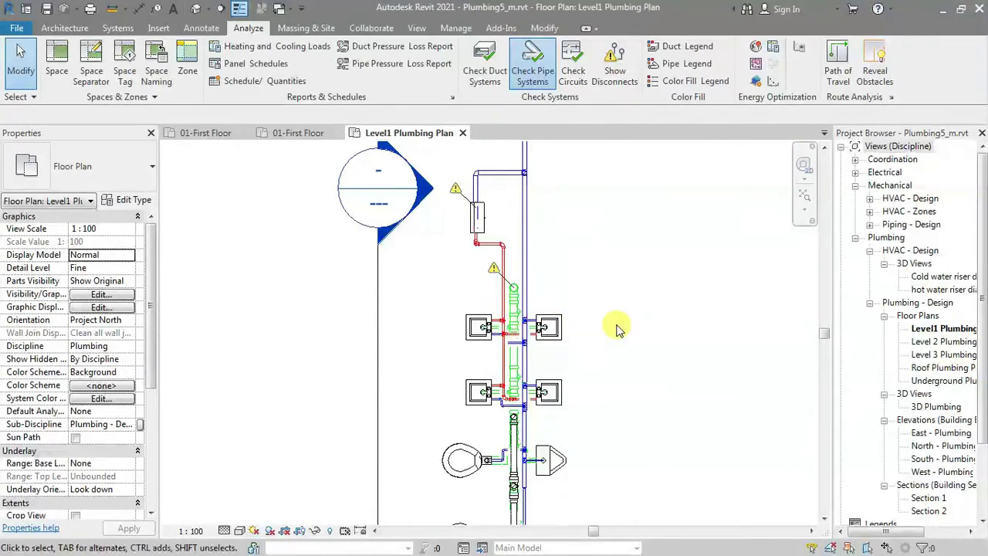
{"action": "scroll", "coordinate": [618, 328], "scroll_direction": "down", "scroll_amount": 2}
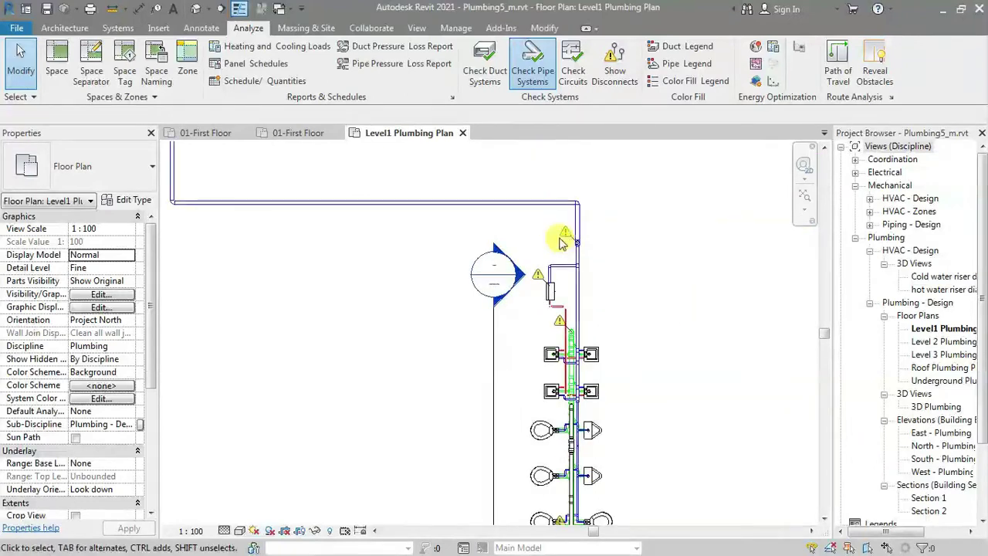
{"action": "left_click", "coordinate": [566, 234]}
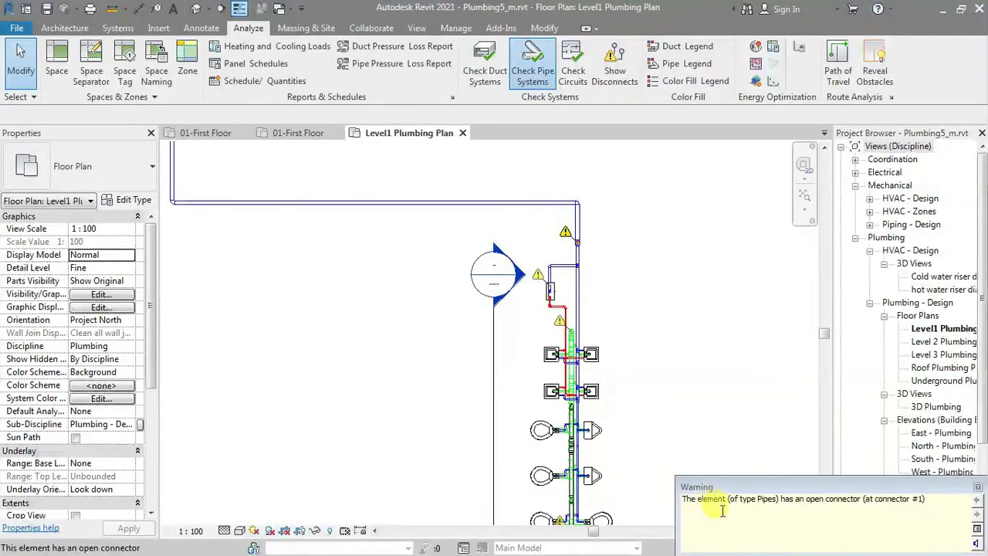
{"action": "left_click", "coordinate": [977, 492]}
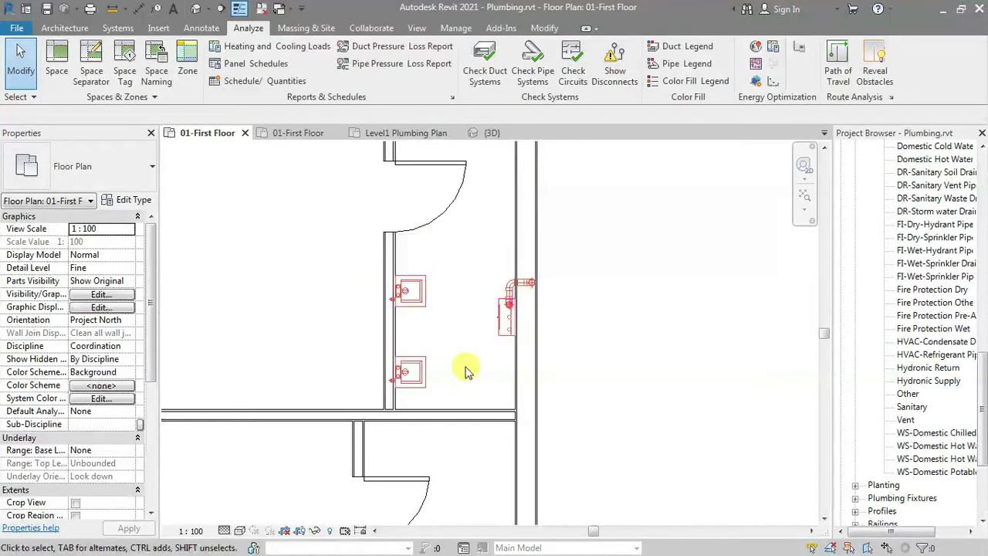
In the {3D} view, check pipe systems and read the WS-Domestic Hot Water Supply 1 warning
{"action": "left_click", "coordinate": [494, 135]}
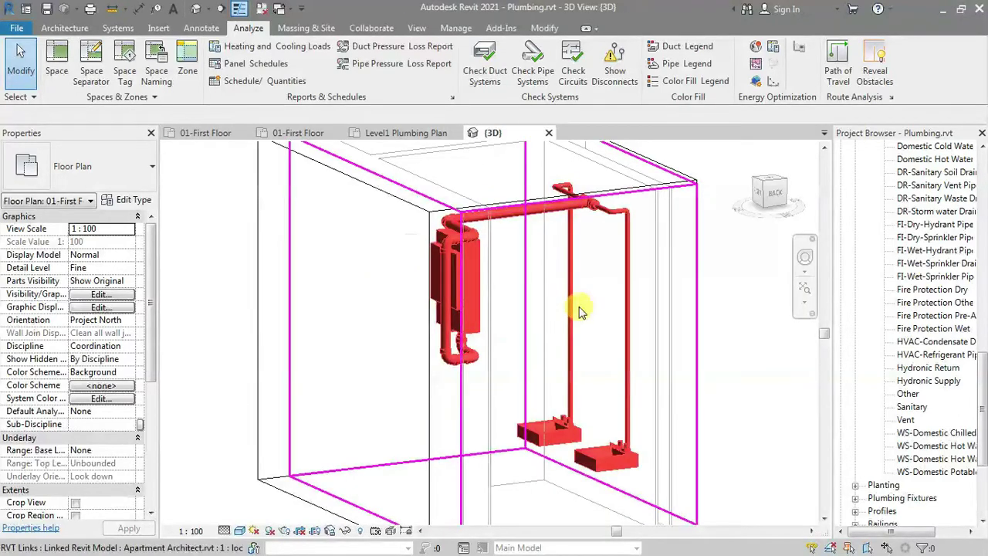
{"action": "left_click", "coordinate": [534, 68]}
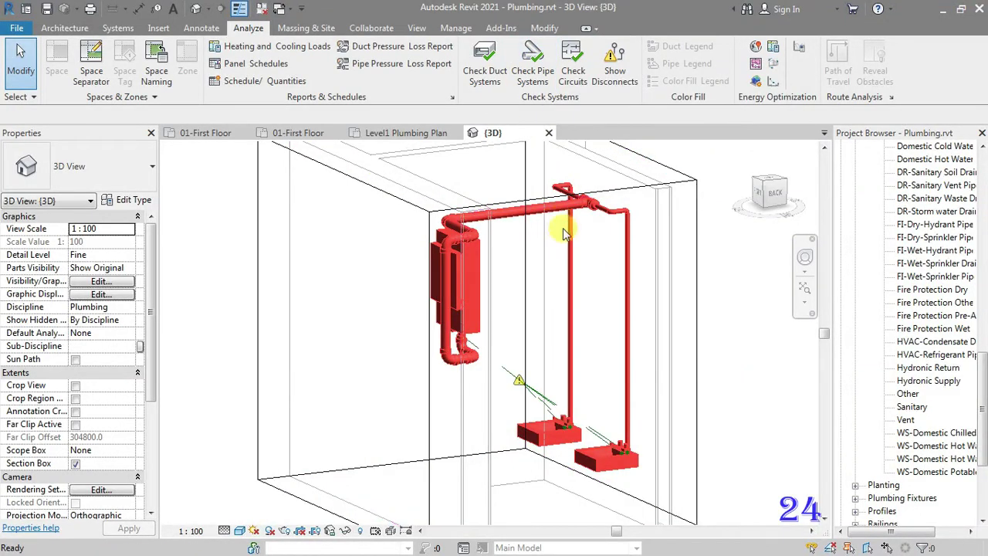
{"action": "scroll", "coordinate": [516, 383], "scroll_direction": "up", "scroll_amount": 2}
{"action": "left_click", "coordinate": [575, 447]}
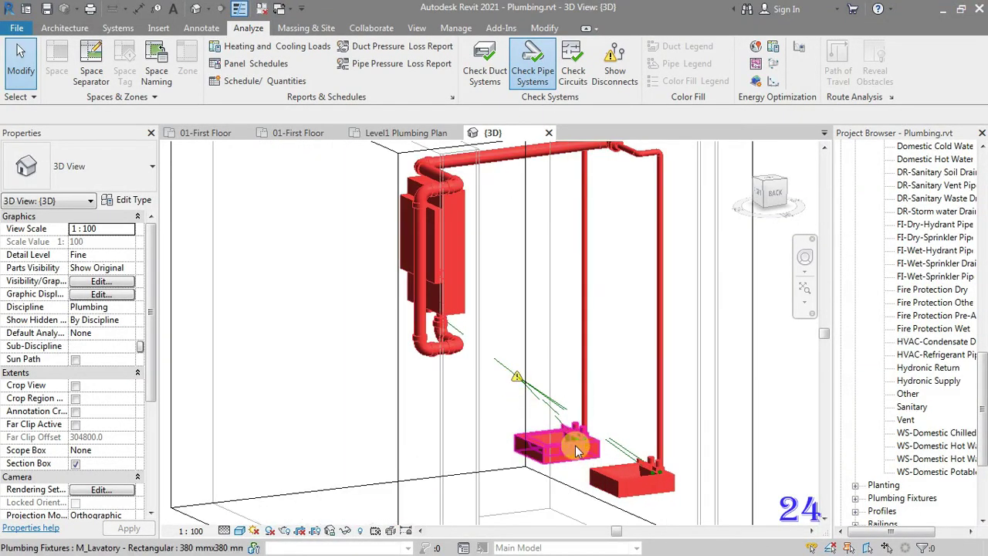
{"action": "left_click", "coordinate": [515, 378]}
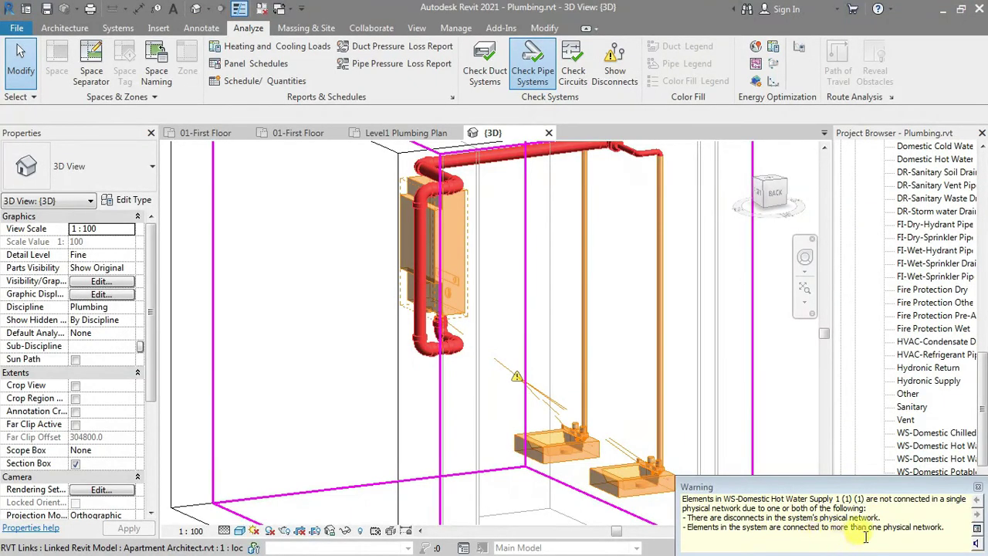
{"action": "left_click", "coordinate": [978, 491]}
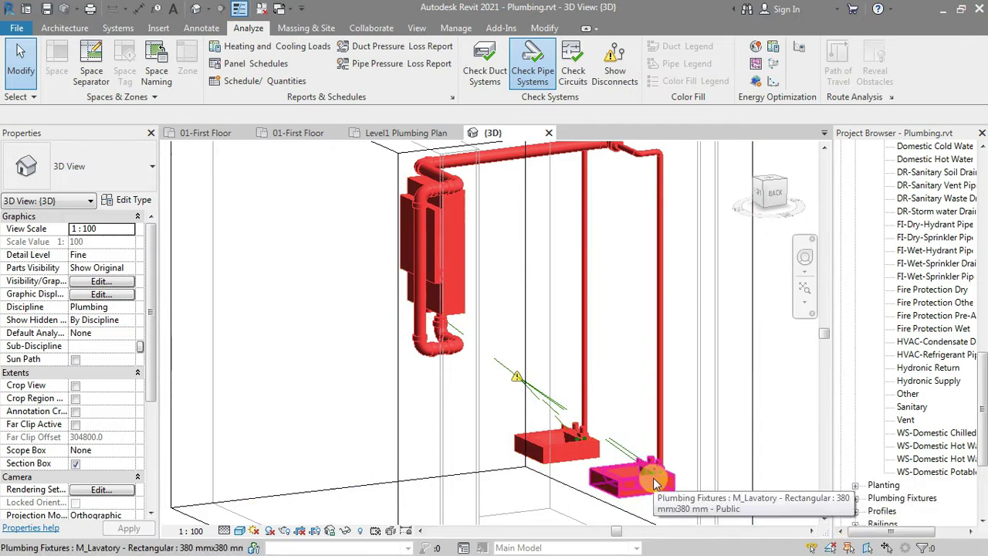
Orbit the 3D model to a higher viewpoint and bring up the Show Disconnects options
{"action": "scroll", "coordinate": [508, 380], "scroll_direction": "down", "scroll_amount": 5}
{"action": "scroll", "coordinate": [530, 363], "scroll_direction": "up", "scroll_amount": 5}
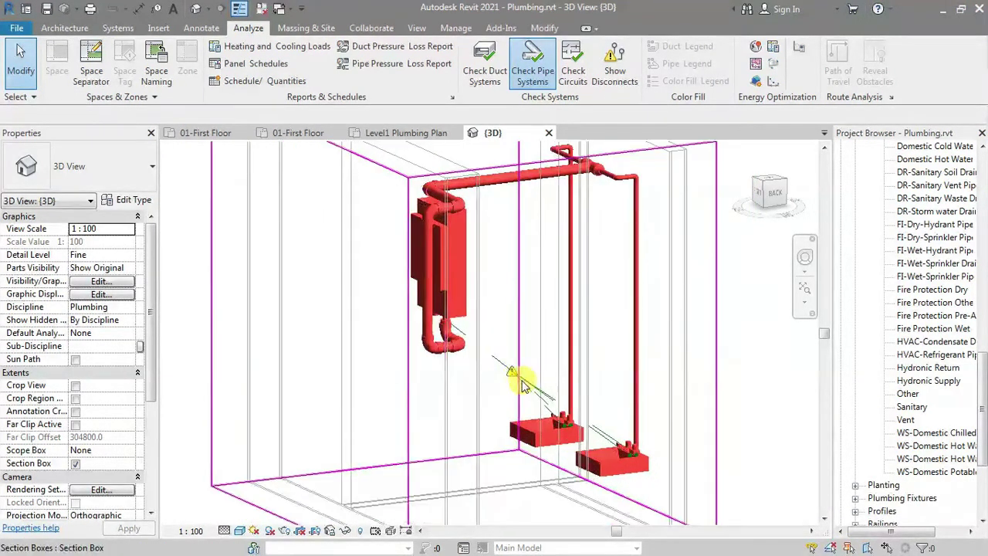
{"action": "middle_click_drag", "start_coordinate": [516, 371], "coordinate": [510, 334], "text": "shift"}
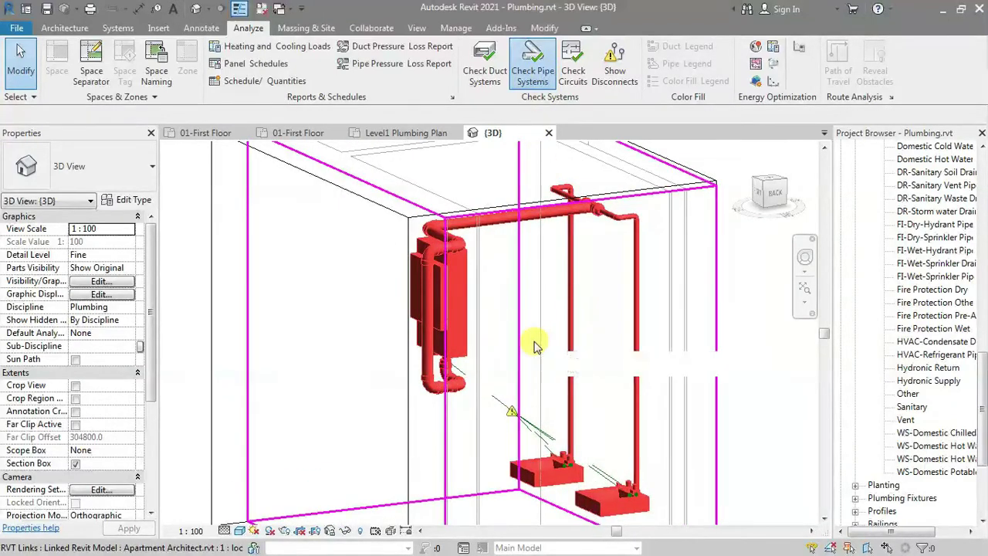
{"action": "left_click", "coordinate": [611, 71]}
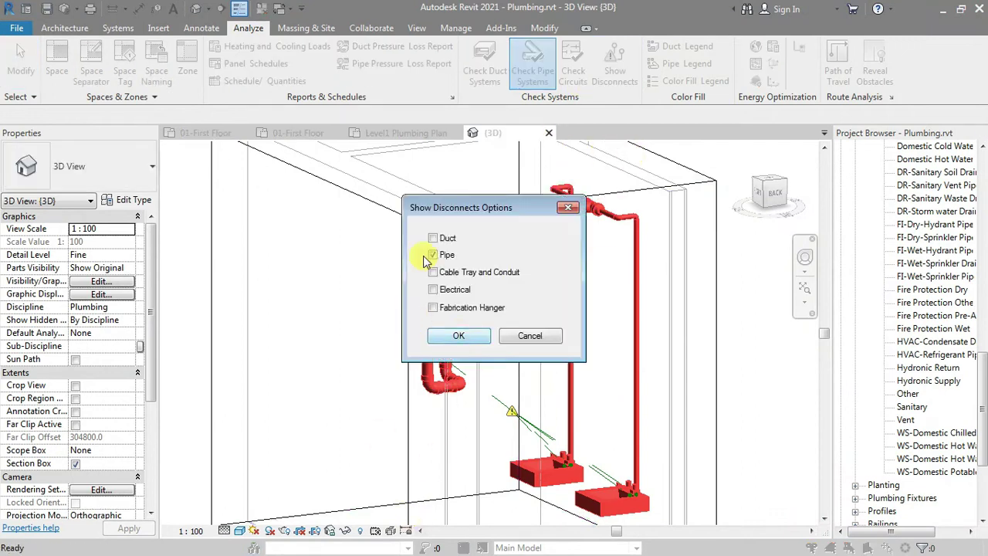
Keep Pipe disconnects displayed and switch back to the Level1 Plumbing Plan
{"action": "left_click", "coordinate": [480, 342]}
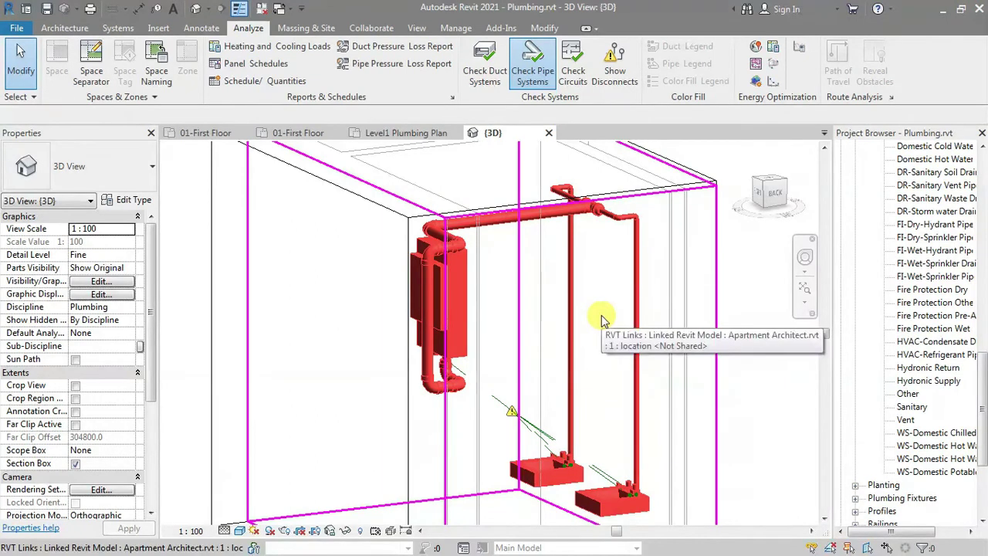
{"action": "scroll", "coordinate": [617, 363], "scroll_direction": "down", "scroll_amount": 2}
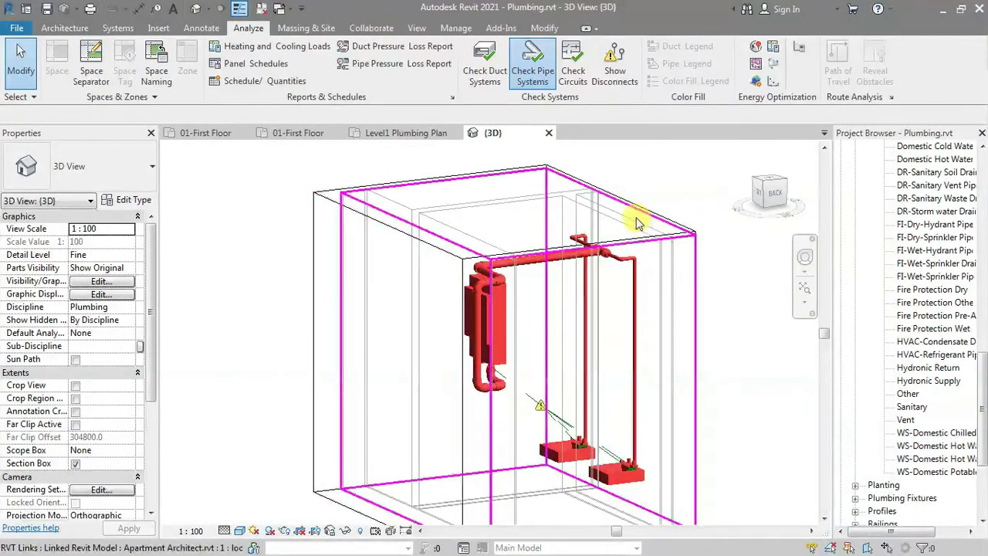
{"action": "left_click", "coordinate": [396, 134]}
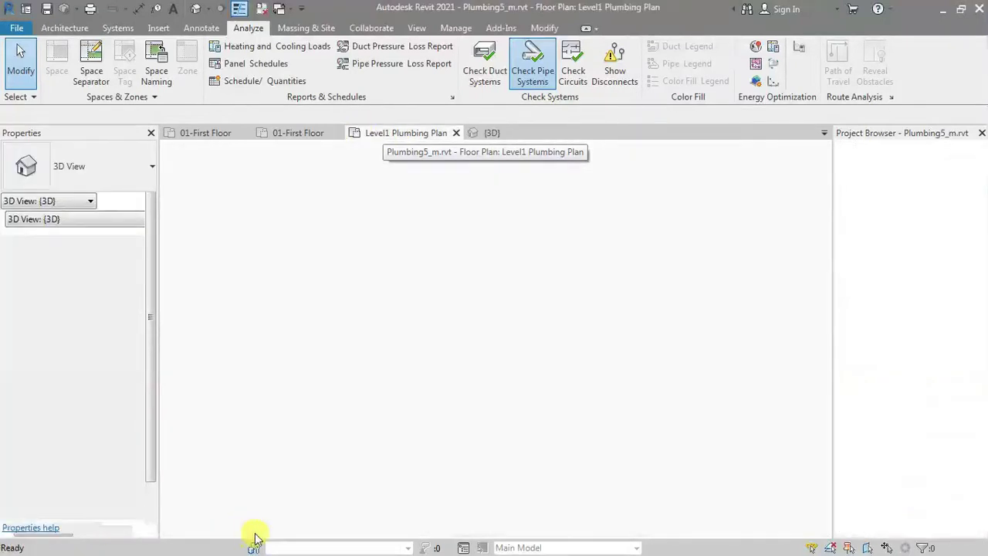
Start a Pipe Pressure Loss Report with all system types, for Domestic Cold and Hot Water
{"action": "mouse_move", "coordinate": [633, 391]}
{"action": "middle_mouse_down"}
{"action": "mouse_move", "coordinate": [629, 290]}
{"action": "mouse_move", "coordinate": [628, 353]}
{"action": "middle_mouse_up"}
{"action": "scroll", "coordinate": [628, 352], "scroll_direction": "down", "scroll_amount": 1}
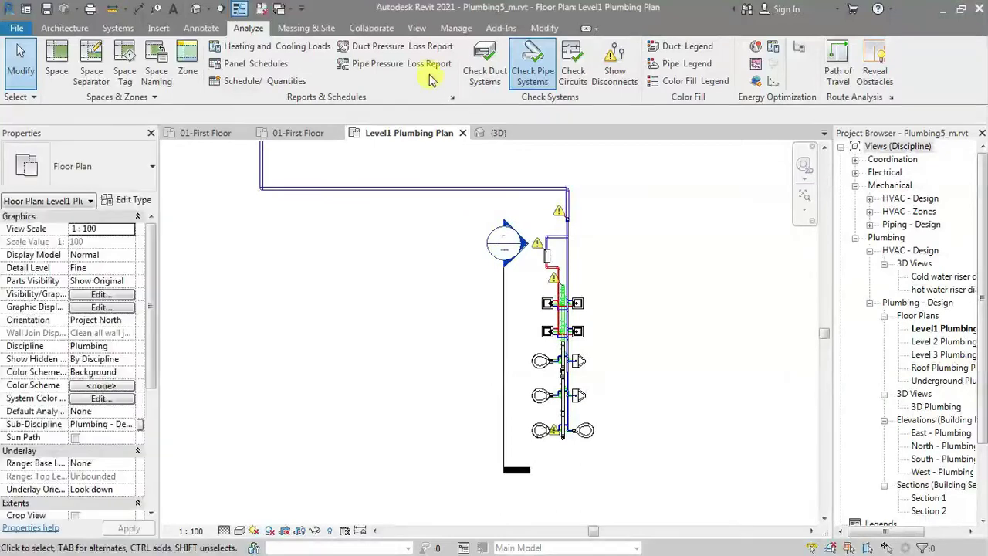
{"action": "left_click", "coordinate": [402, 65]}
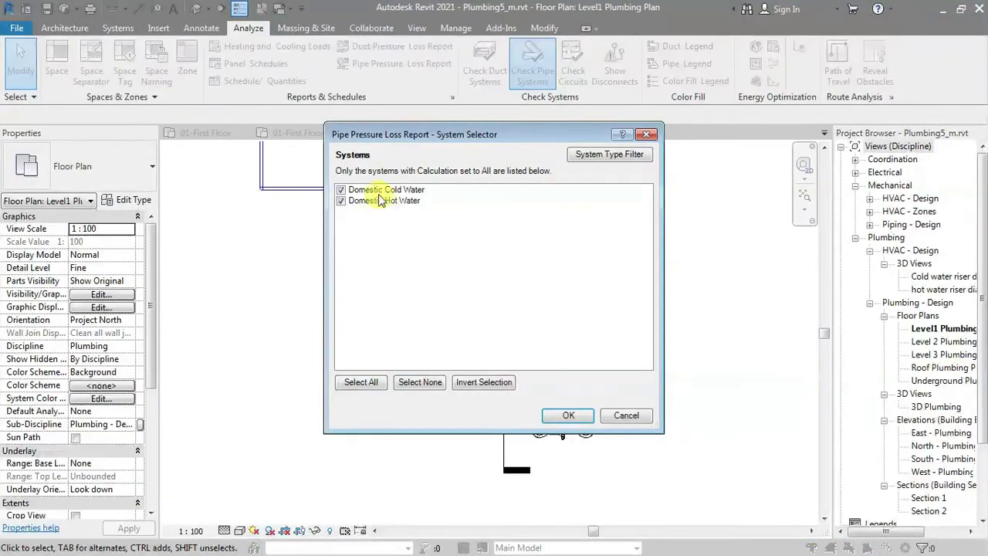
{"action": "left_click", "coordinate": [602, 155]}
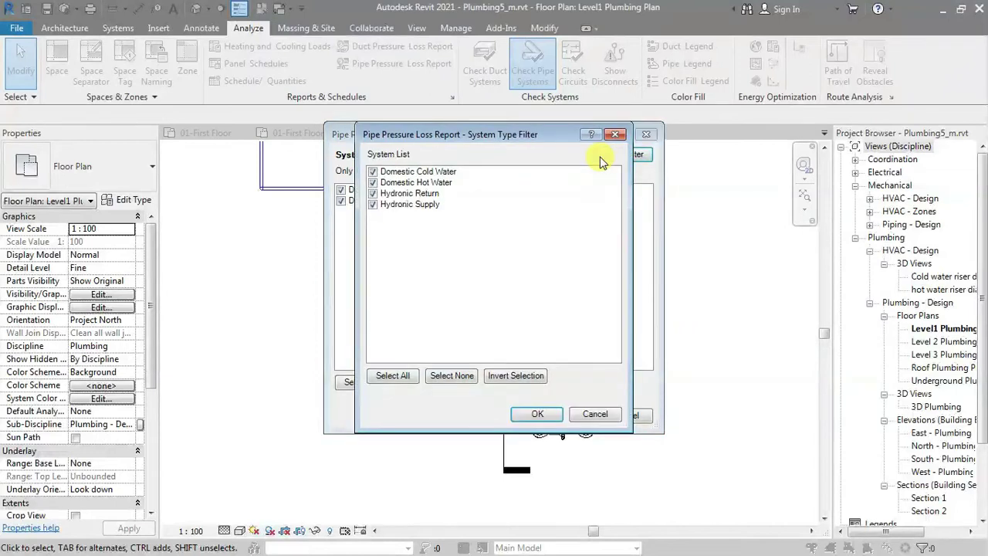
{"action": "left_click_drag", "start_coordinate": [541, 145], "coordinate": [594, 152]}
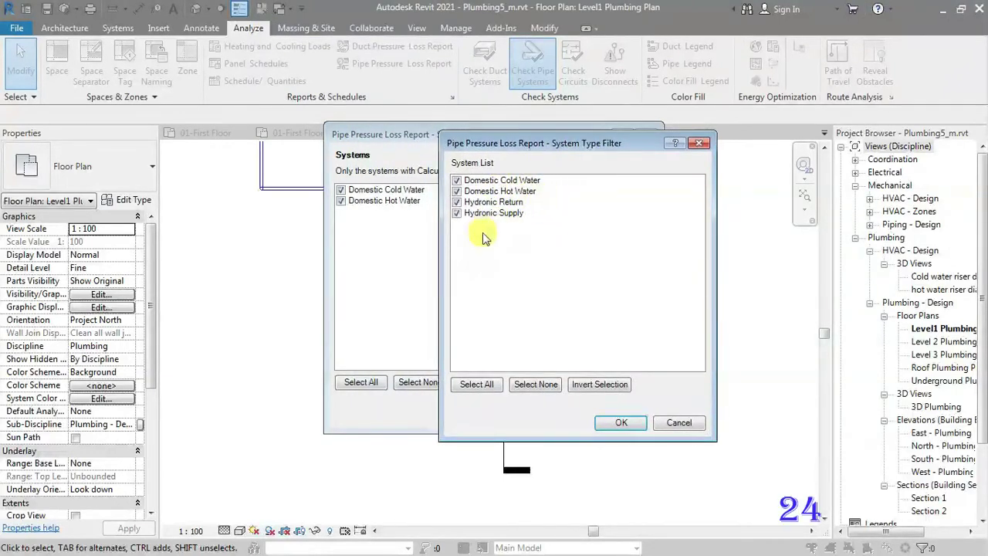
{"action": "left_click", "coordinate": [621, 422]}
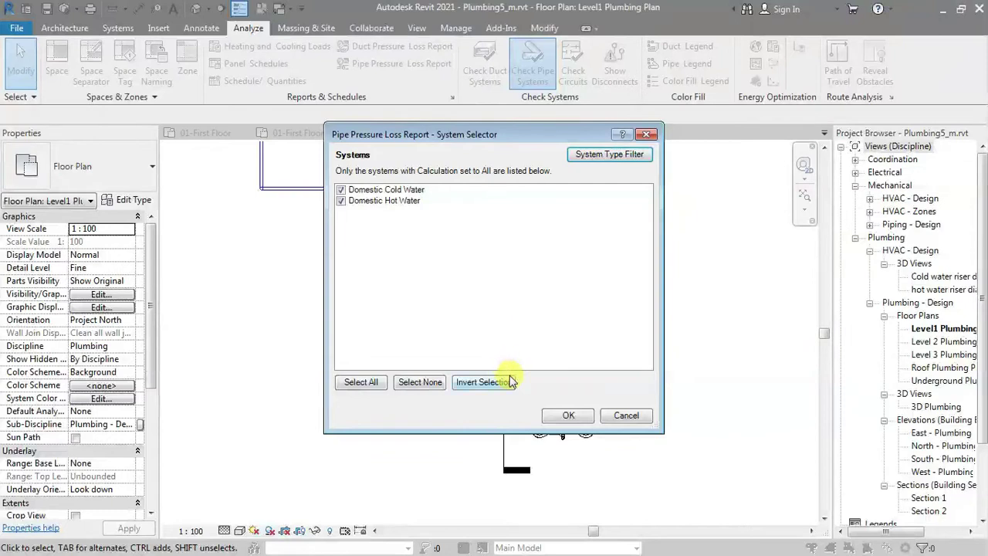
{"action": "left_click", "coordinate": [570, 416]}
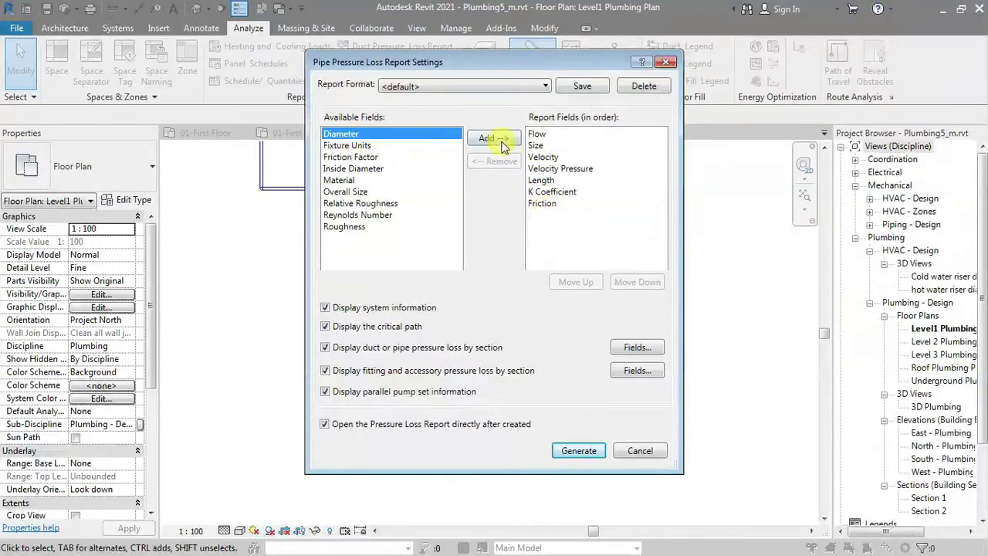
Add Diameter to the report fields and move it to the top of the field order
{"action": "left_click", "coordinate": [503, 142]}
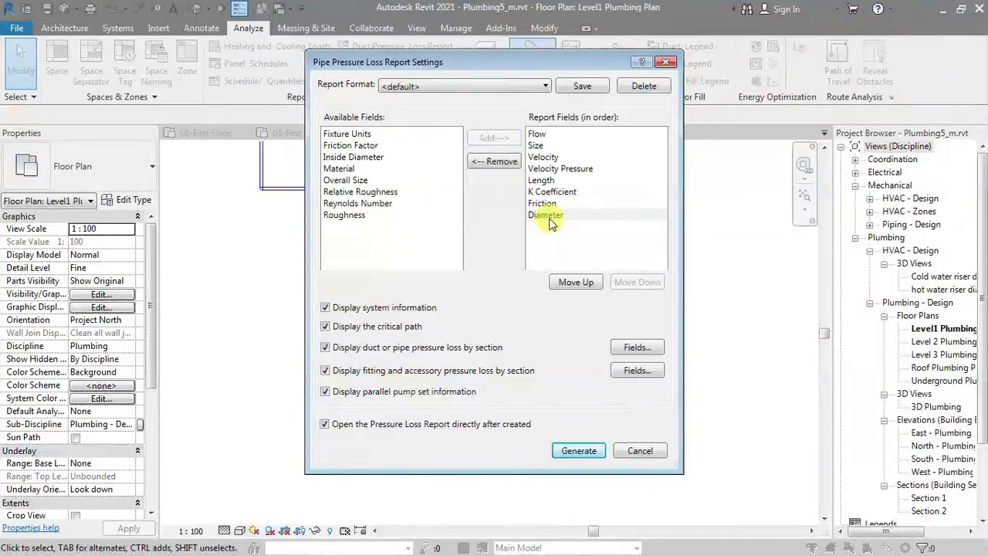
{"action": "left_click", "coordinate": [549, 216]}
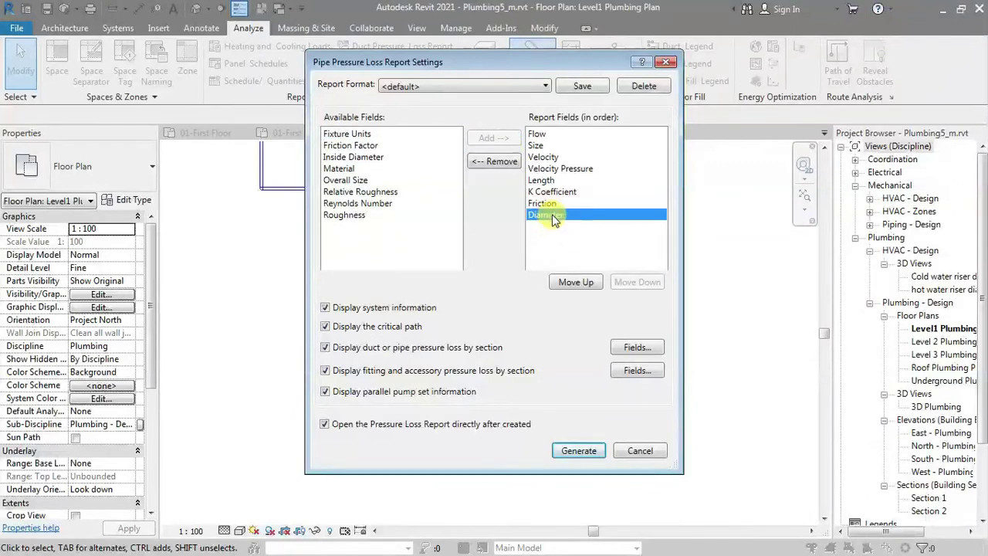
{"action": "left_click", "coordinate": [577, 283]}
{"action": "left_click", "coordinate": [579, 283]}
{"action": "left_click", "coordinate": [582, 285]}
{"action": "left_click", "coordinate": [581, 283]}
{"action": "left_click", "coordinate": [581, 283]}
{"action": "left_click", "coordinate": [581, 283]}
{"action": "left_click", "coordinate": [580, 283]}
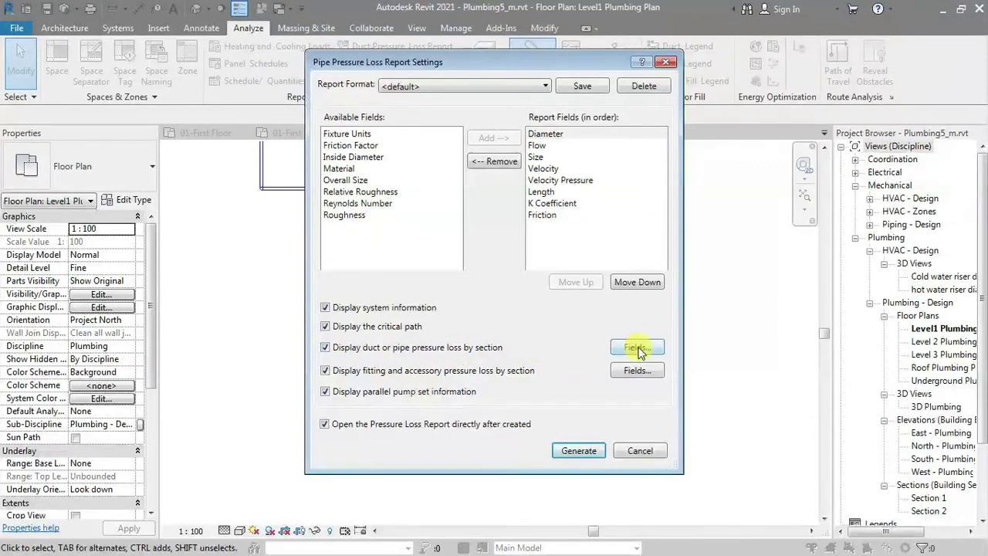
{"action": "left_click", "coordinate": [637, 348]}
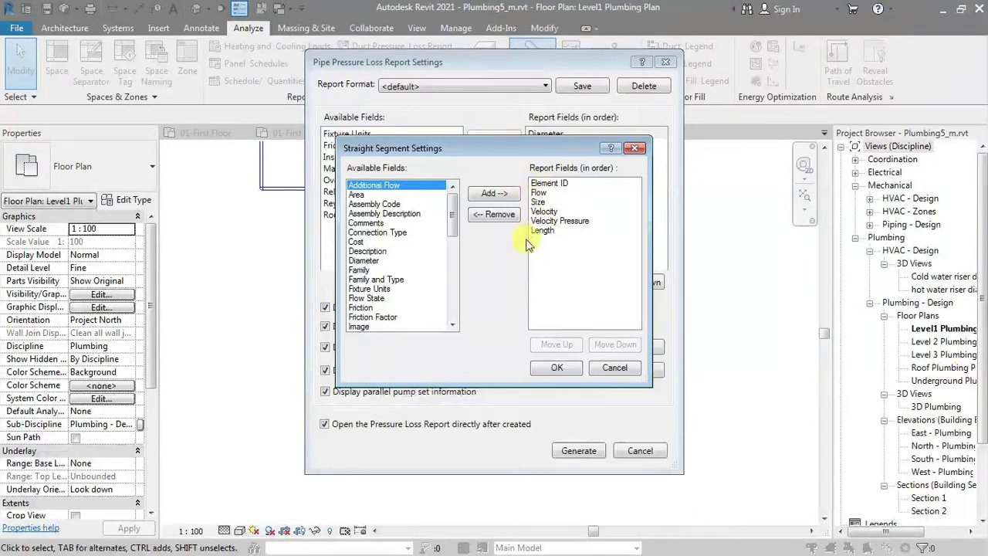
{"action": "left_click", "coordinate": [634, 147]}
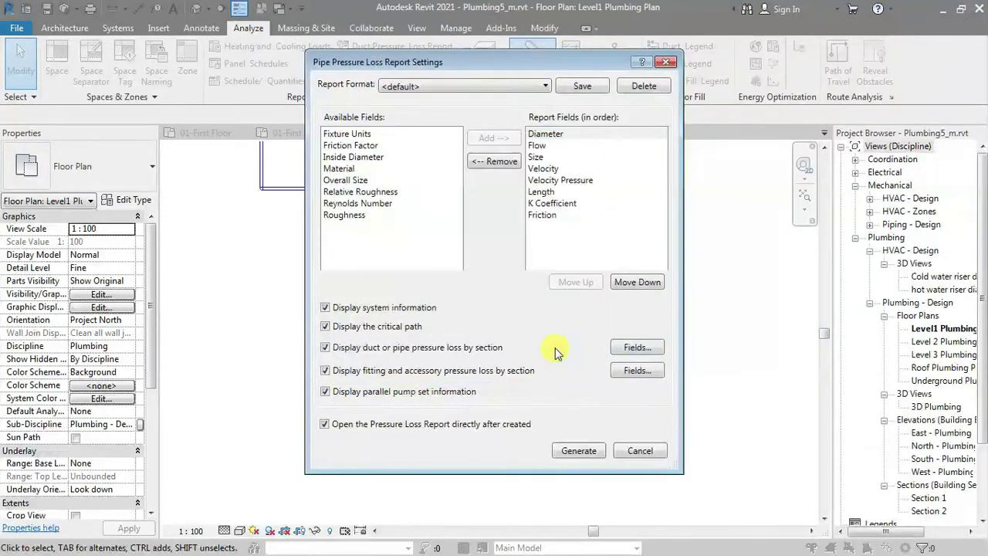
{"action": "left_click", "coordinate": [635, 370]}
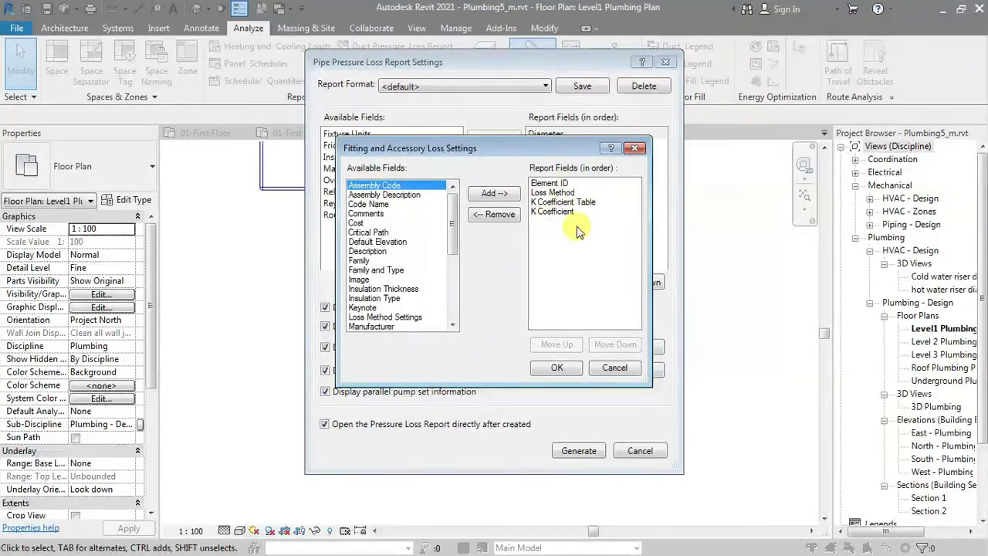
{"action": "left_click", "coordinate": [634, 147]}
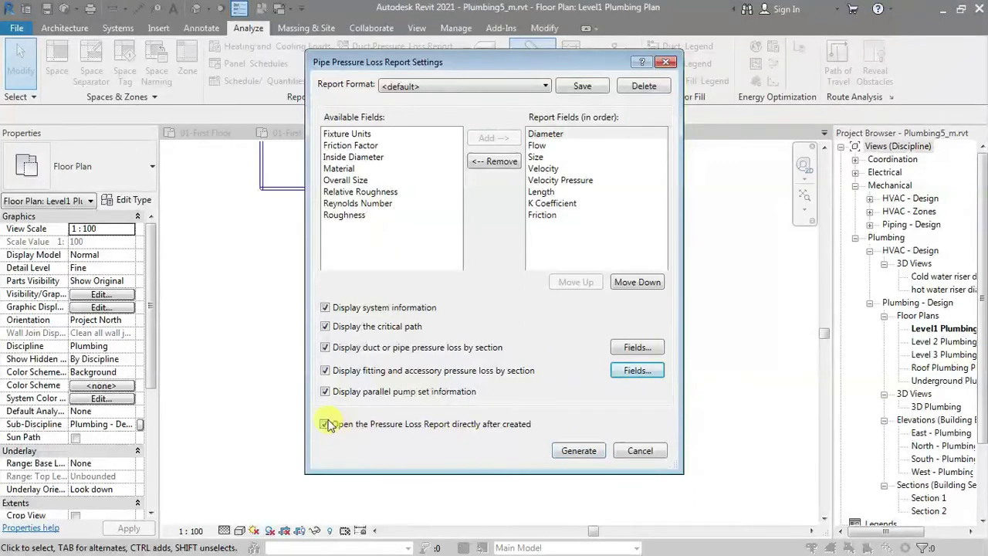
Generate the report and save it as the HTML file 'Pipe pressure loss report' in Project-1
{"action": "left_click", "coordinate": [576, 452]}
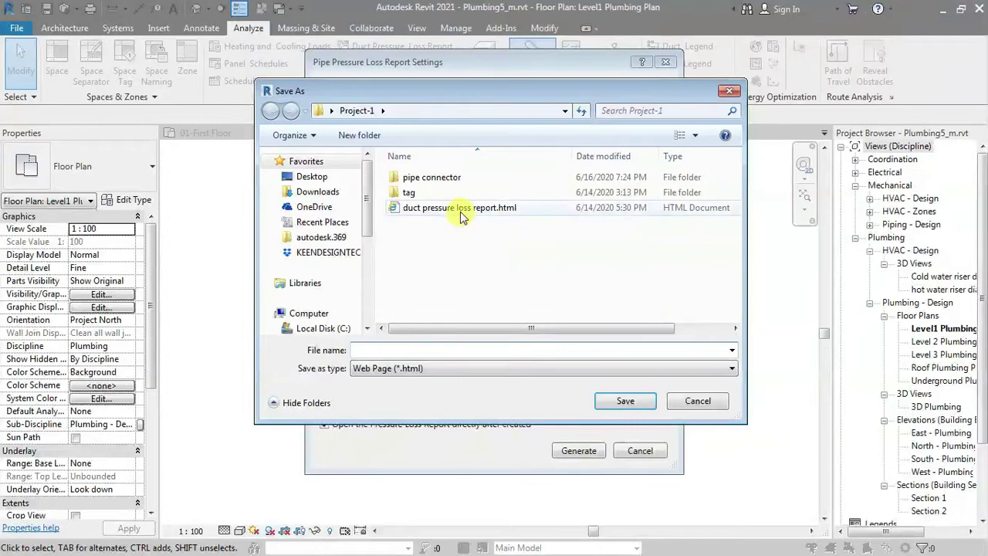
{"action": "type", "text": "Pipe"}
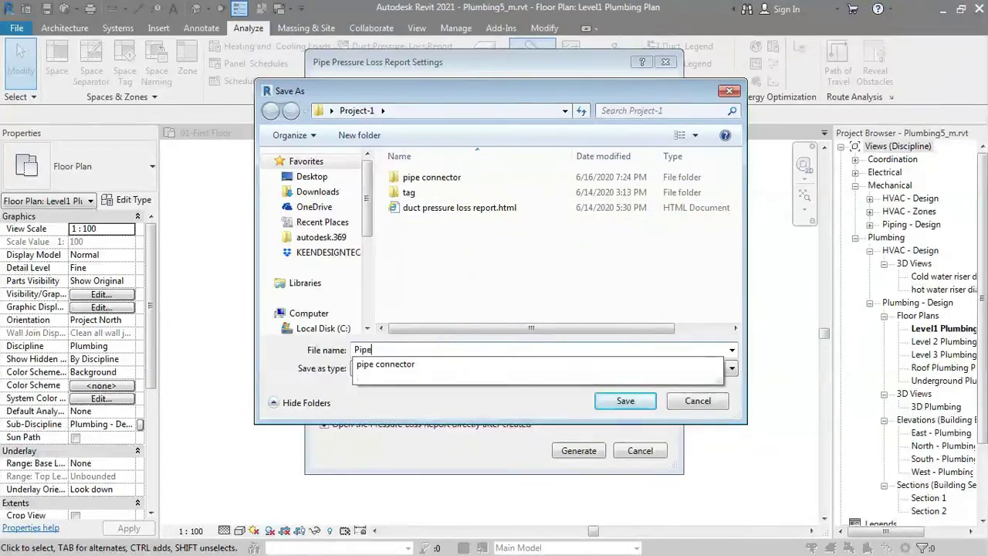
{"action": "type", "text": " pressure loss report"}
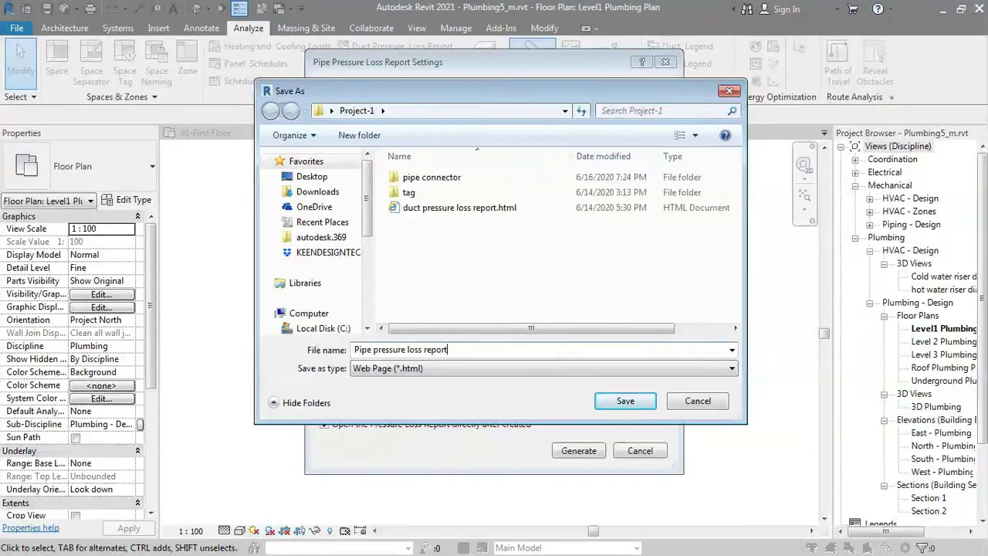
{"action": "key", "text": "Return"}
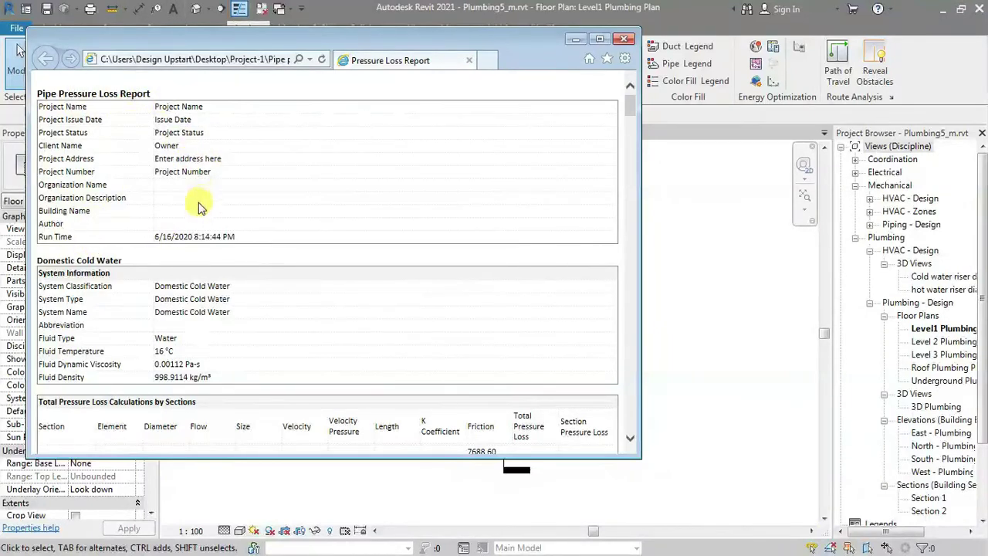
Scroll the report to the fitting and accessory loss coefficients for sections 33–36, then close it
{"action": "scroll", "coordinate": [199, 266], "scroll_direction": "down", "scroll_amount": 4}
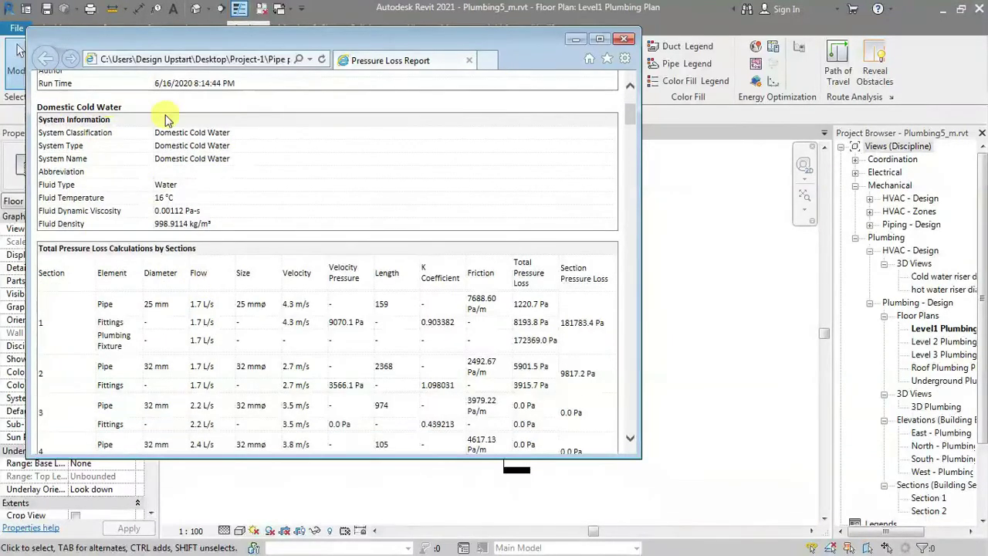
{"action": "scroll", "coordinate": [230, 267], "scroll_direction": "down", "scroll_amount": 4}
{"action": "scroll", "coordinate": [224, 263], "scroll_direction": "down", "scroll_amount": 3}
{"action": "scroll", "coordinate": [198, 242], "scroll_direction": "up", "scroll_amount": 3}
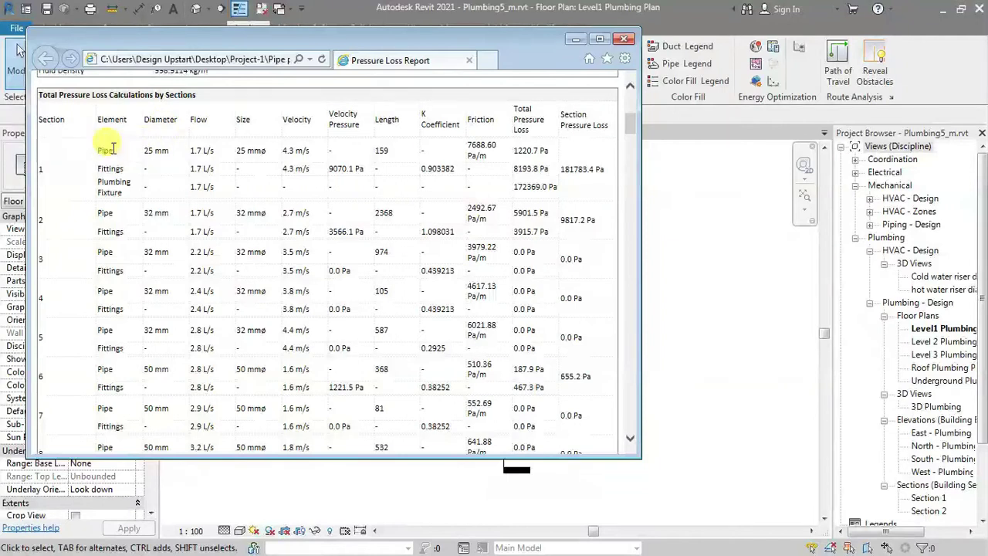
{"action": "left_click_drag", "start_coordinate": [631, 125], "coordinate": [632, 173]}
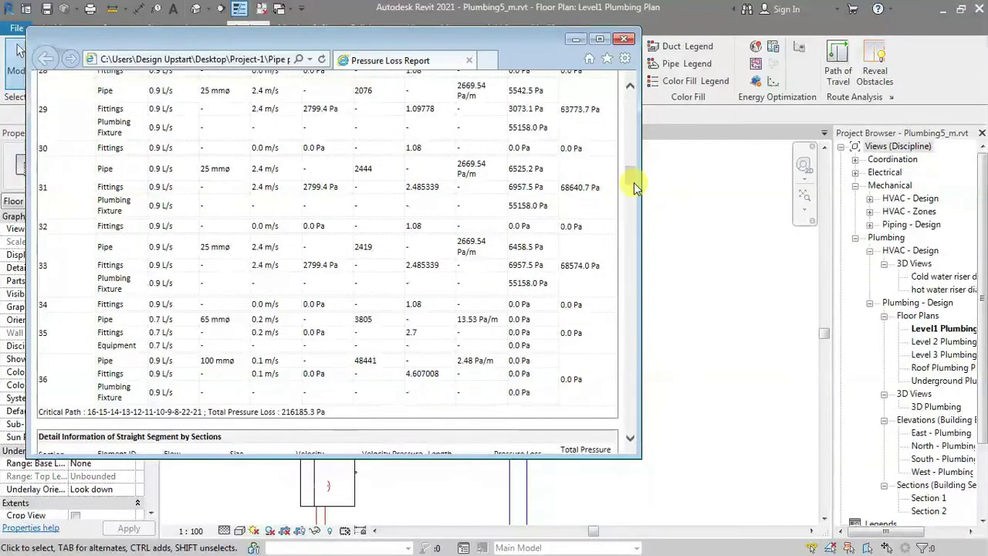
{"action": "scroll", "coordinate": [436, 324], "scroll_direction": "down", "scroll_amount": 4}
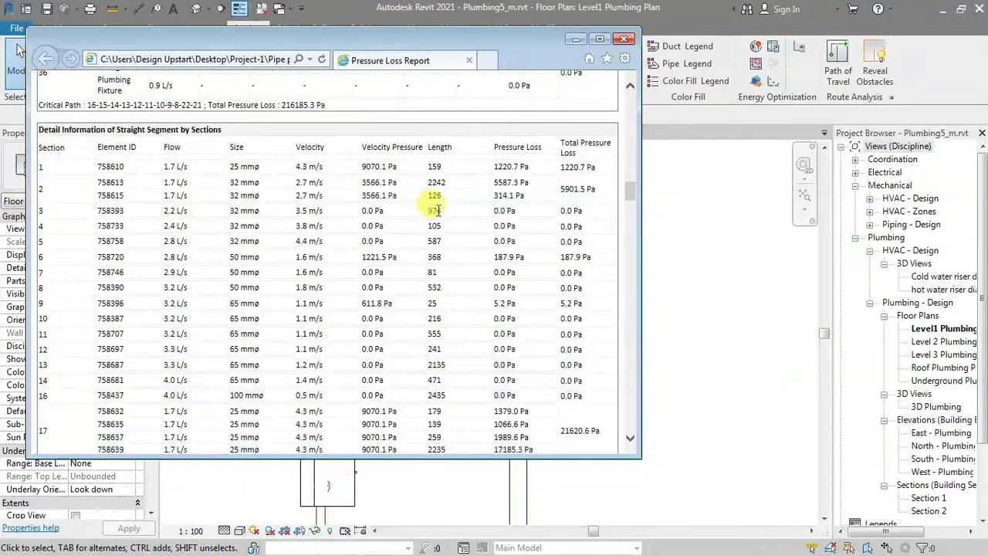
{"action": "scroll", "coordinate": [432, 216], "scroll_direction": "down", "scroll_amount": 2}
{"action": "scroll", "coordinate": [254, 356], "scroll_direction": "down", "scroll_amount": 1}
{"action": "scroll", "coordinate": [122, 321], "scroll_direction": "down", "scroll_amount": 1}
{"action": "scroll", "coordinate": [102, 199], "scroll_direction": "down", "scroll_amount": 1}
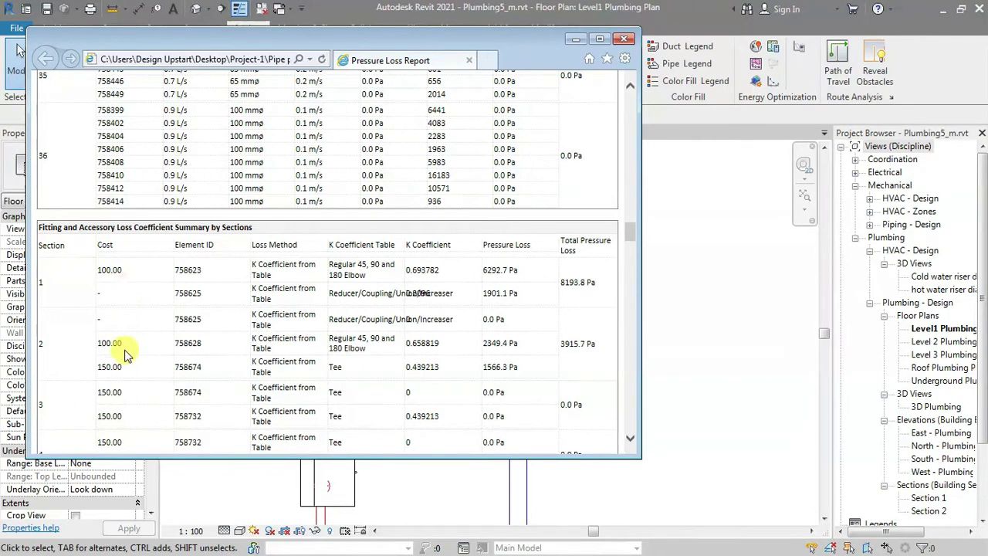
{"action": "scroll", "coordinate": [124, 371], "scroll_direction": "down", "scroll_amount": 3}
{"action": "scroll", "coordinate": [115, 302], "scroll_direction": "down", "scroll_amount": 5}
{"action": "scroll", "coordinate": [116, 301], "scroll_direction": "down", "scroll_amount": 5}
{"action": "scroll", "coordinate": [116, 305], "scroll_direction": "down", "scroll_amount": 5}
{"action": "scroll", "coordinate": [116, 309], "scroll_direction": "down", "scroll_amount": 5}
{"action": "scroll", "coordinate": [116, 309], "scroll_direction": "down", "scroll_amount": 5}
{"action": "scroll", "coordinate": [121, 320], "scroll_direction": "down", "scroll_amount": 5}
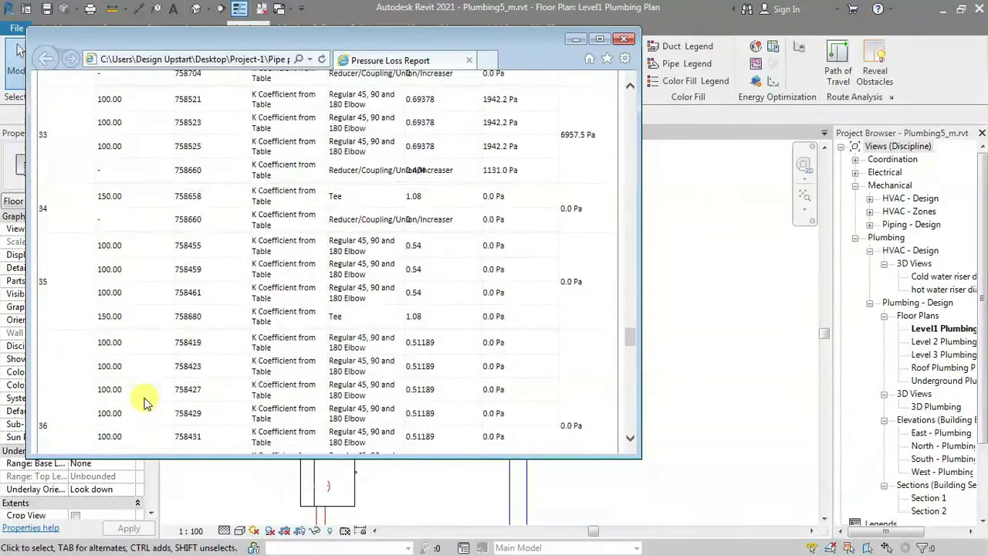
{"action": "left_click", "coordinate": [624, 40]}
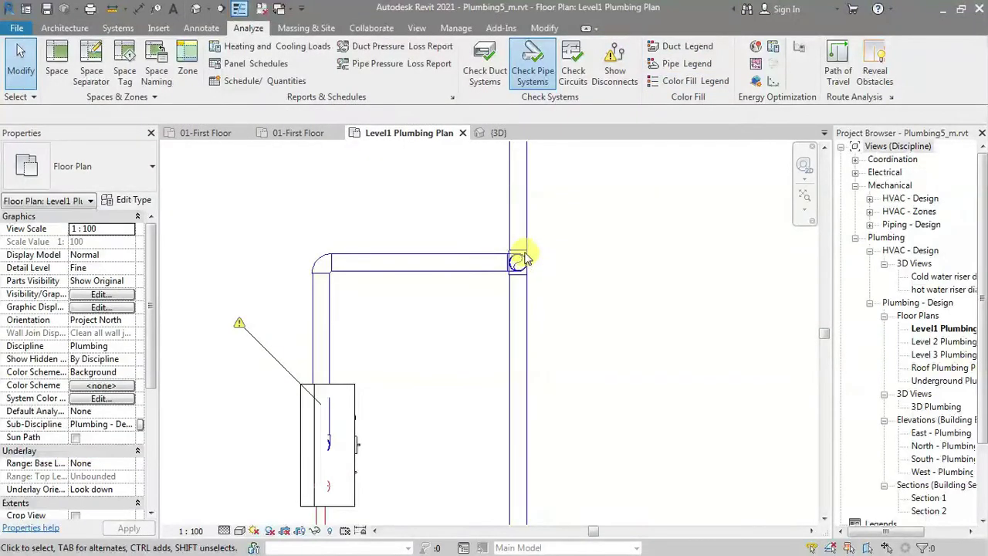
Review the tee fitting's type properties, confirming Loss Method is K Coefficient from Table
{"action": "scroll", "coordinate": [522, 257], "scroll_direction": "up", "scroll_amount": 2}
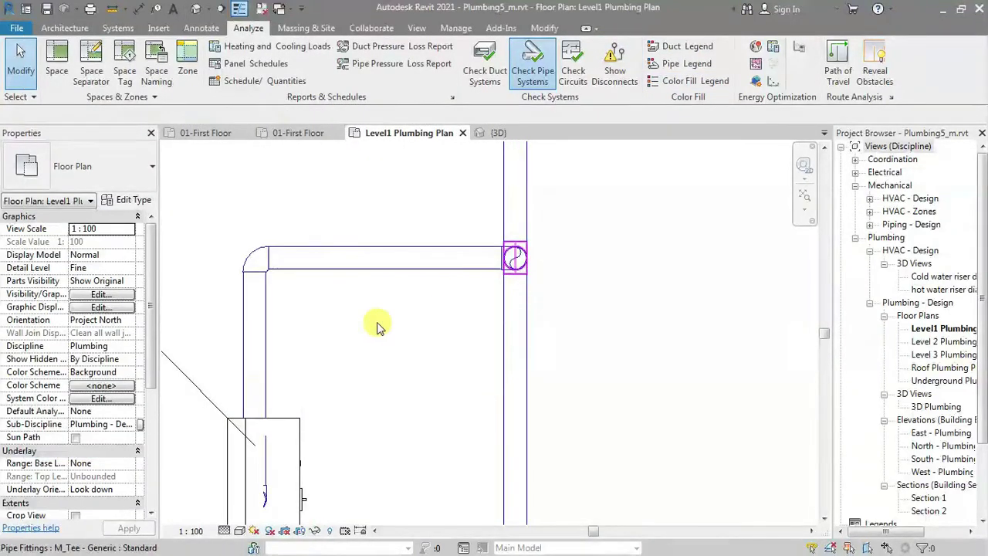
{"action": "left_click", "coordinate": [139, 201]}
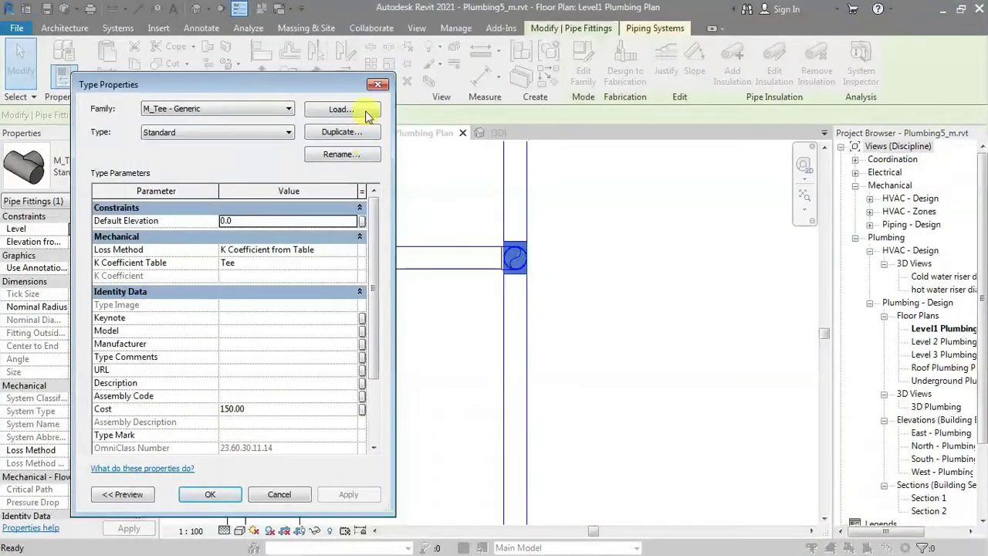
{"action": "left_click", "coordinate": [388, 91]}
Select the corner elbow and confirm its type also uses K Coefficient from Table loss method
{"action": "middle_click_drag", "start_coordinate": [606, 313], "coordinate": [640, 512]}
{"action": "scroll", "coordinate": [598, 313], "scroll_direction": "down", "scroll_amount": 1}
{"action": "left_click", "coordinate": [596, 314]}
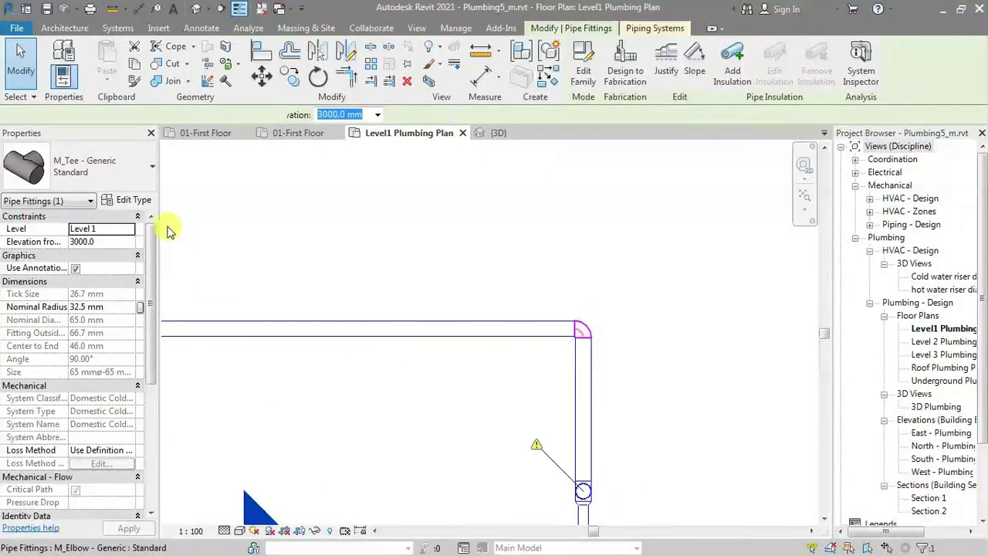
{"action": "left_click", "coordinate": [131, 203]}
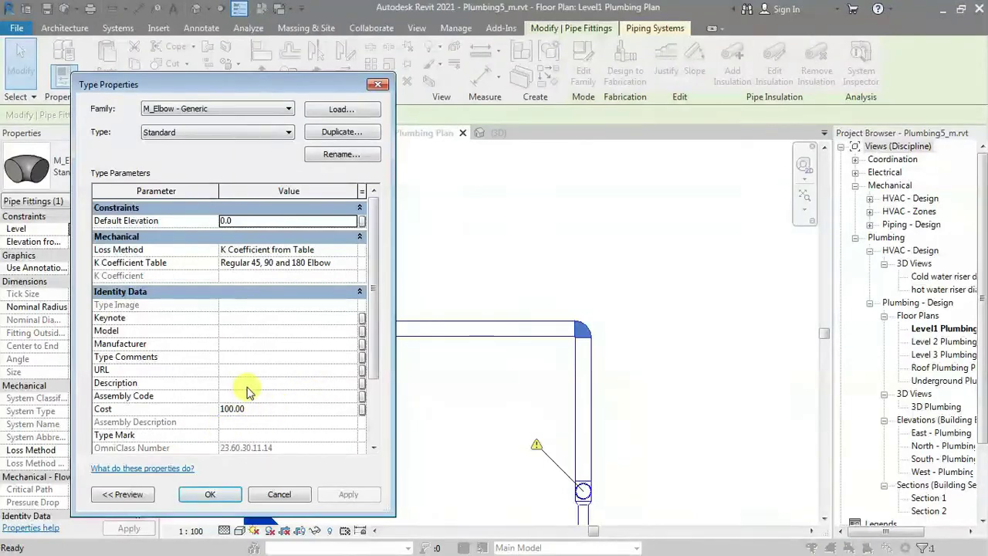
{"action": "left_click", "coordinate": [379, 85]}
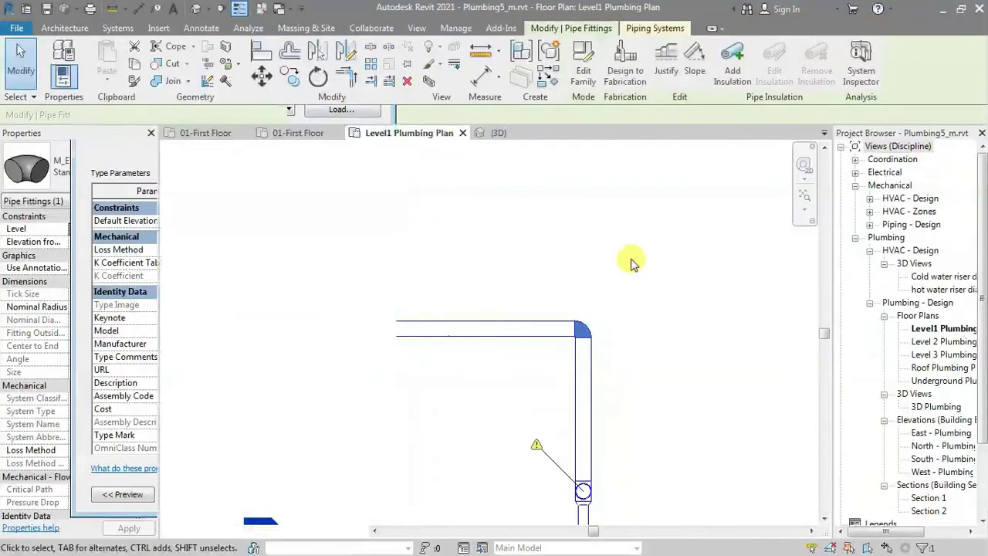
{"action": "left_click", "coordinate": [695, 254]}
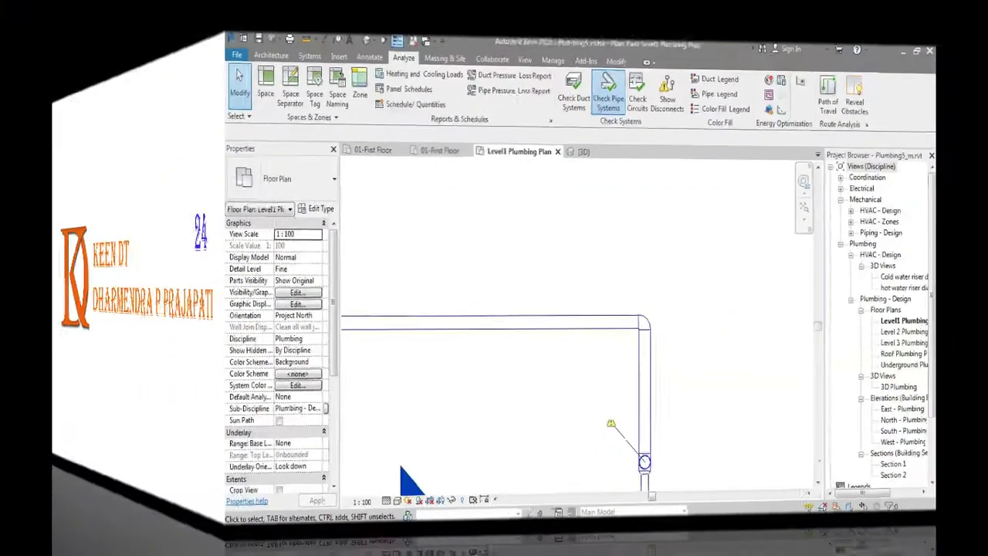